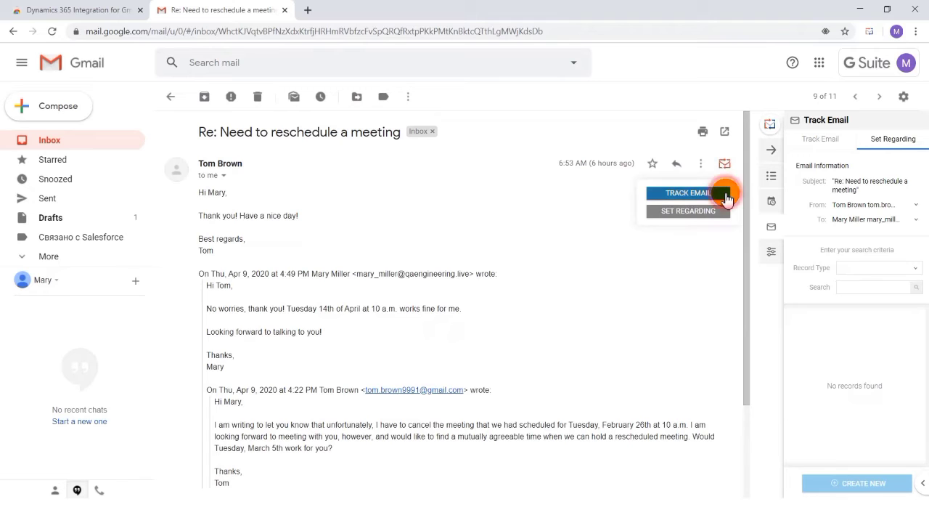
- Track the "Re: Need to reschedule a meeting" email to the CRM and turn on automatic tracking of its replies
{"action": "left_click", "coordinate": [725, 194]}
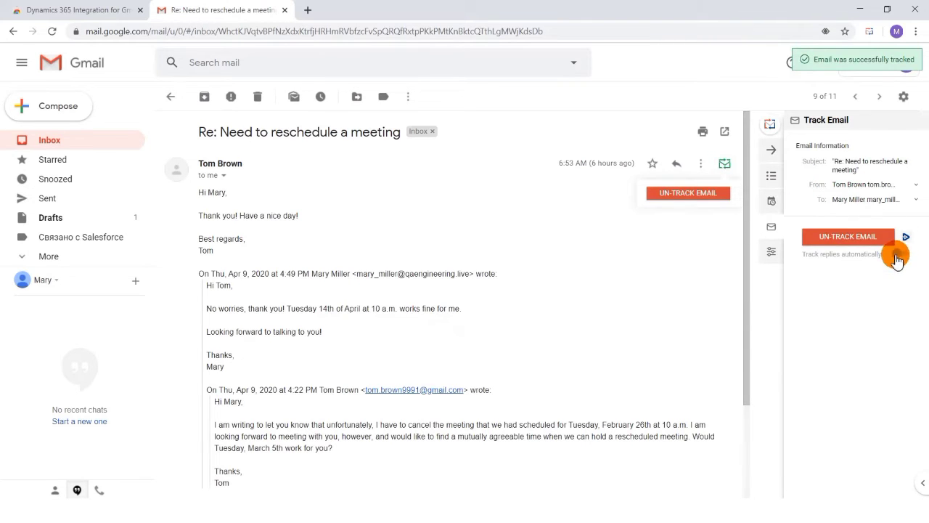
{"action": "left_click", "coordinate": [898, 256]}
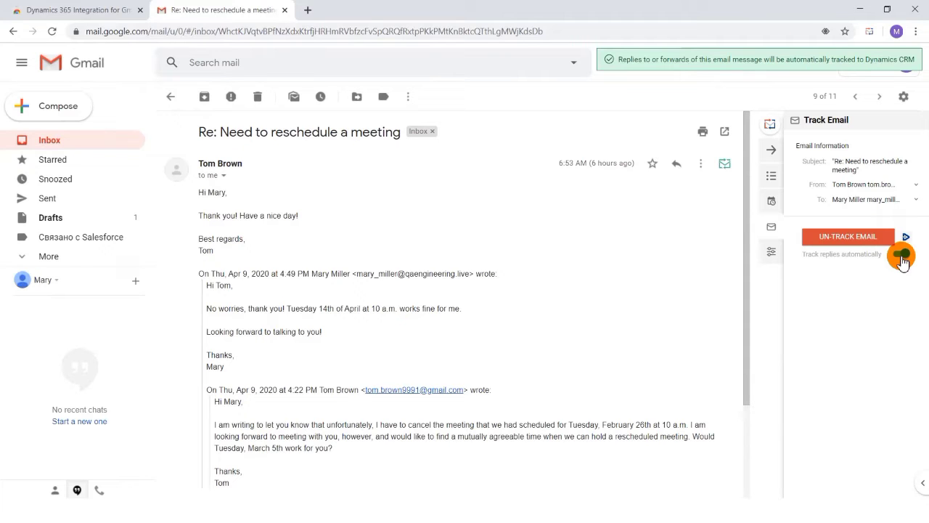
{"action": "left_click", "coordinate": [901, 257]}
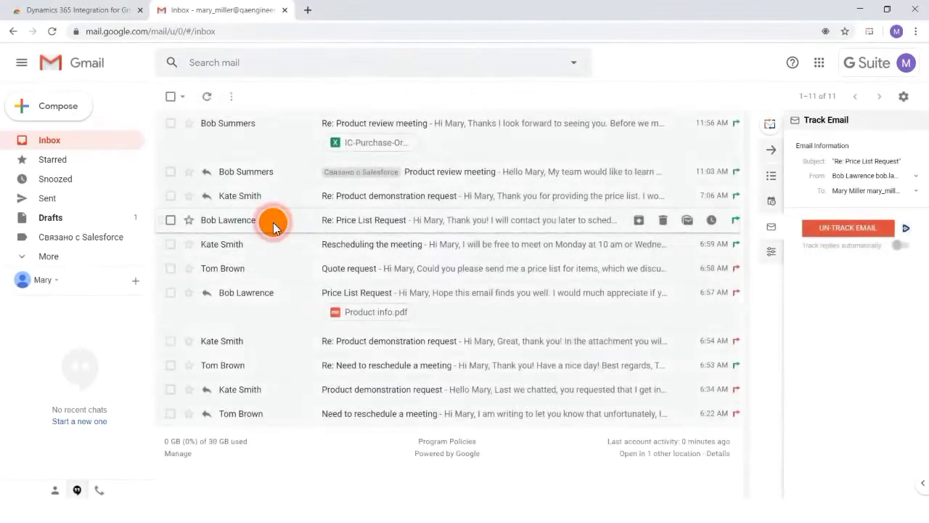
- Open the "Re: Price List Request" email from the inbox
{"action": "left_click", "coordinate": [275, 220]}
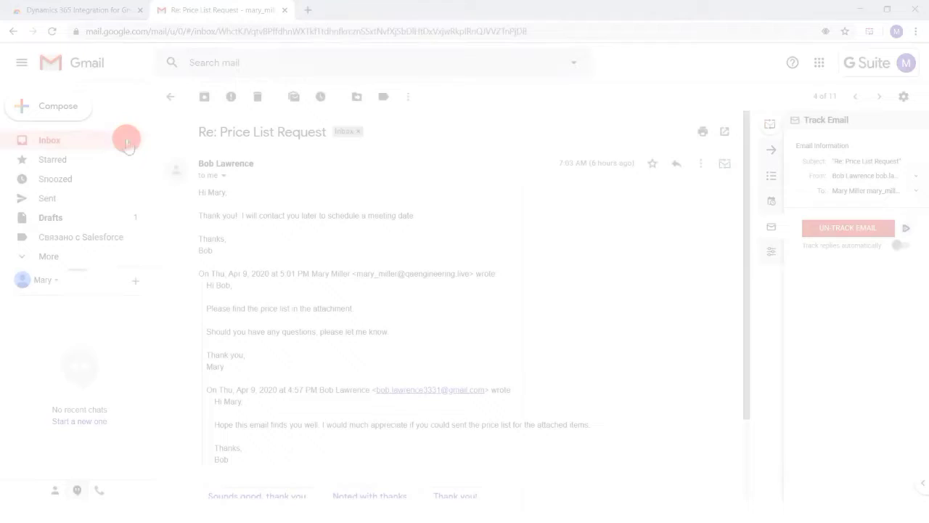
{"action": "left_click", "coordinate": [124, 138]}
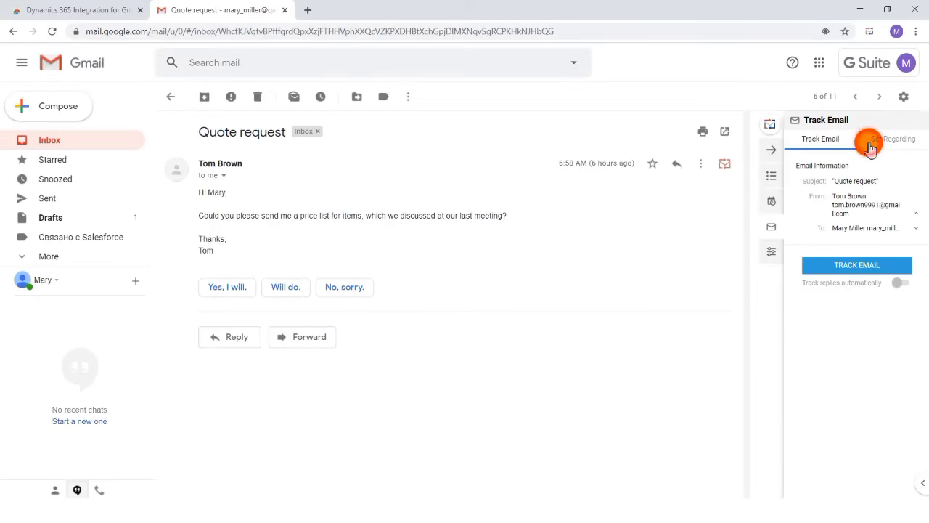
- Search the Account records for "wingtip" when setting regarding for the Quote request email, and look through the results
{"action": "left_click", "coordinate": [871, 145]}
{"action": "left_click", "coordinate": [886, 275]}
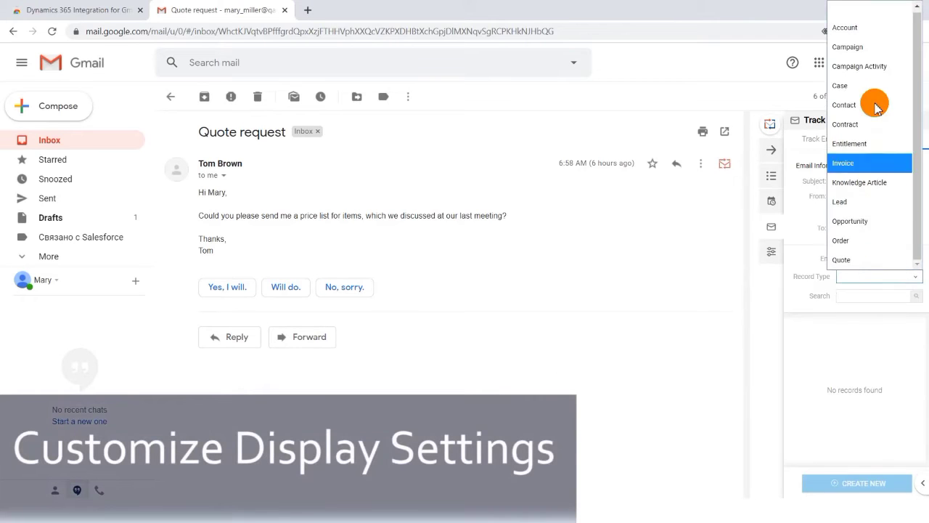
{"action": "left_click", "coordinate": [850, 28]}
{"action": "left_click", "coordinate": [853, 290]}
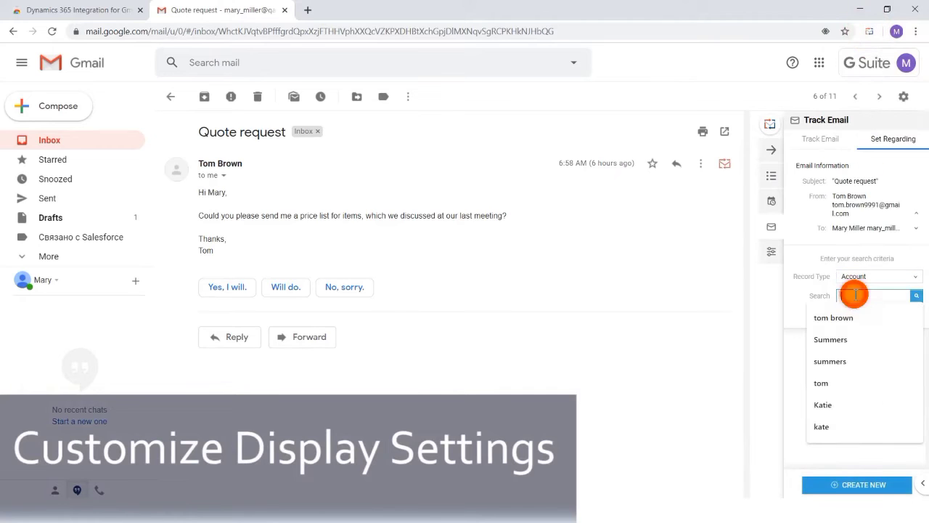
{"action": "type", "text": "wingtip"}
{"action": "scroll", "coordinate": [855, 392], "scroll_direction": "down", "scroll_amount": 2}
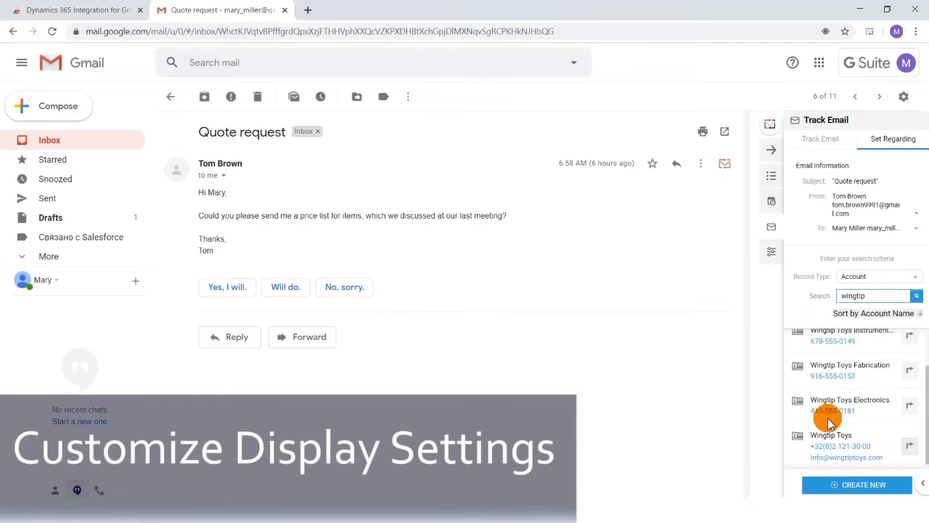
- Open the display settings for search results and select the Account record type
{"action": "left_click", "coordinate": [772, 251]}
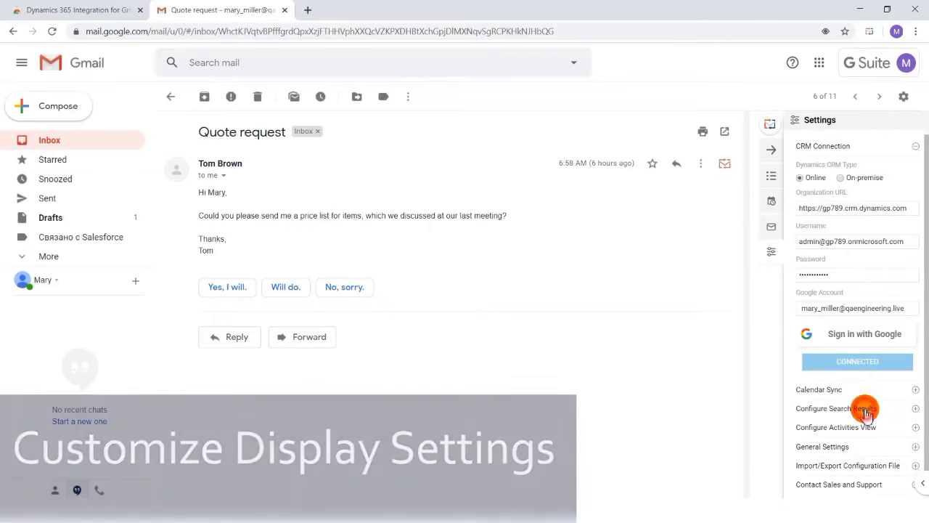
{"action": "left_click", "coordinate": [863, 408]}
{"action": "left_click", "coordinate": [873, 452]}
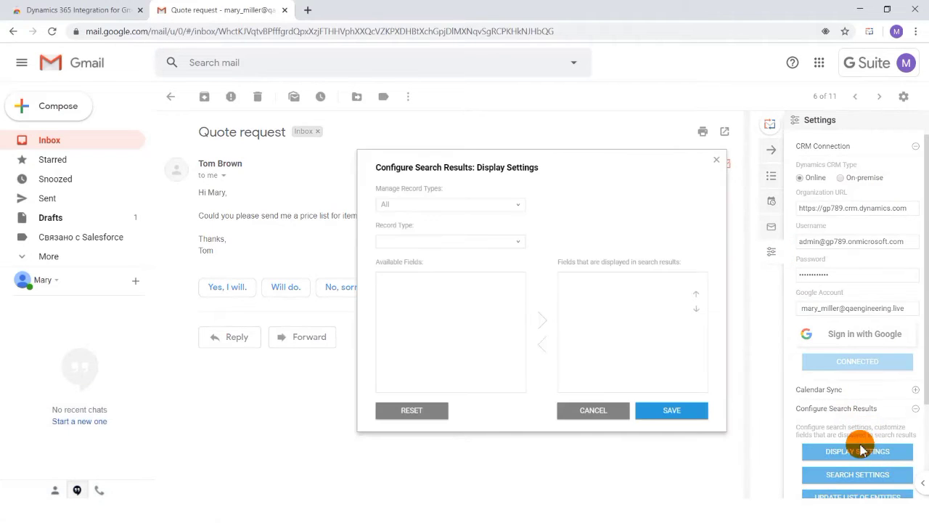
{"action": "left_click", "coordinate": [517, 240]}
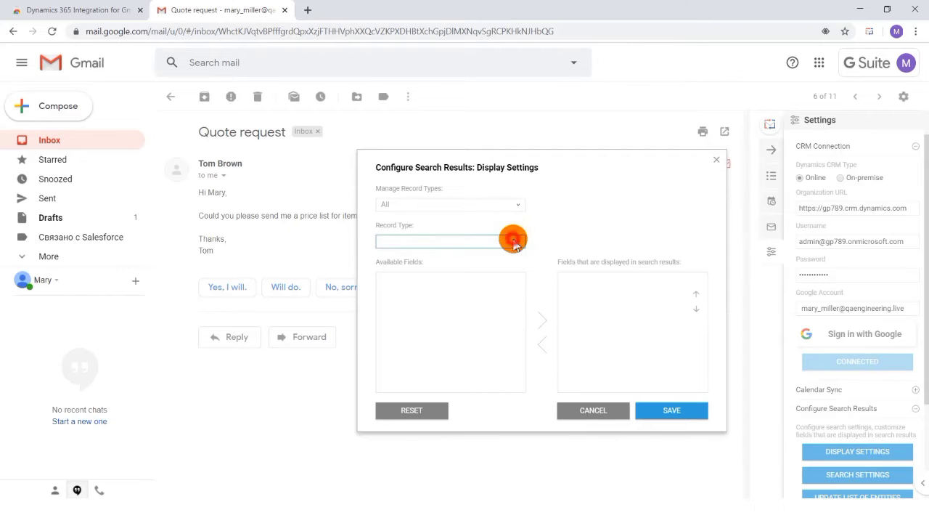
{"action": "left_click", "coordinate": [487, 272]}
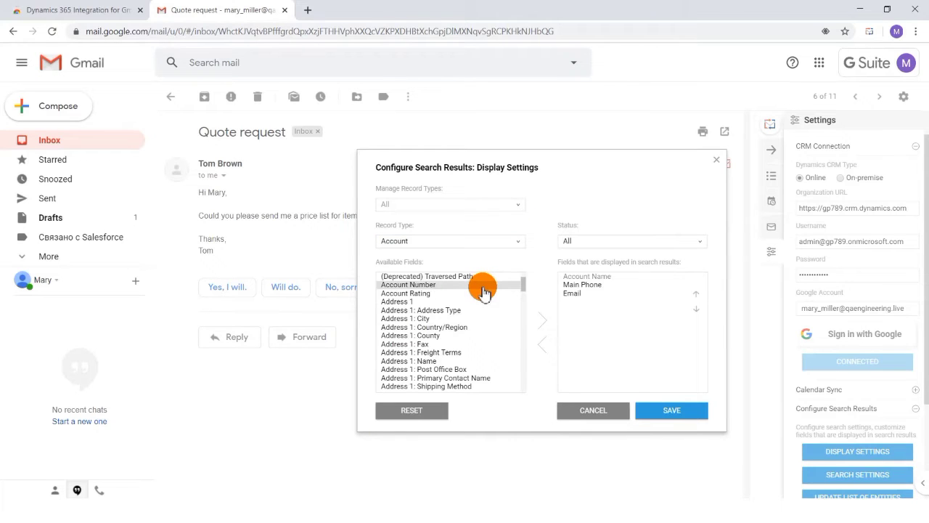
- Add Account Number, Address 1: Fax and Address 1: Street 1 to the fields displayed in Account search results
{"action": "double_click", "coordinate": [485, 288]}
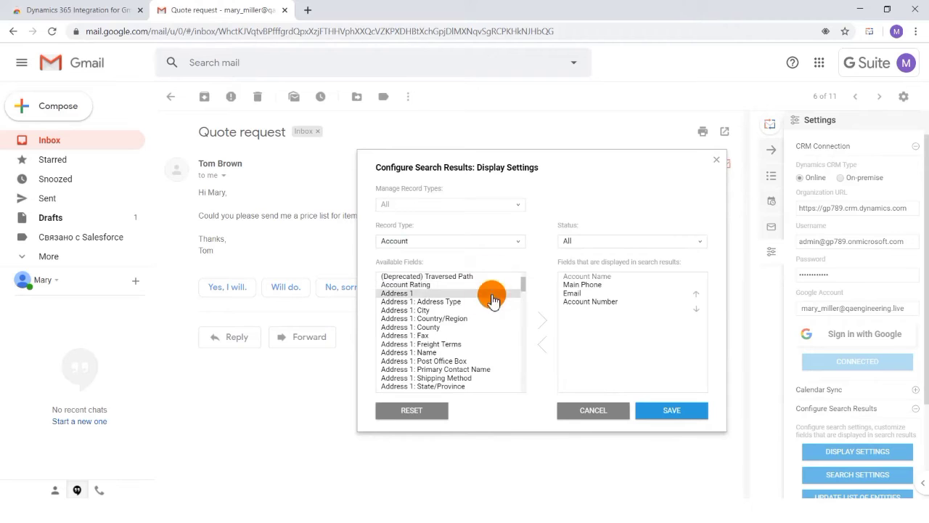
{"action": "left_click", "coordinate": [468, 336]}
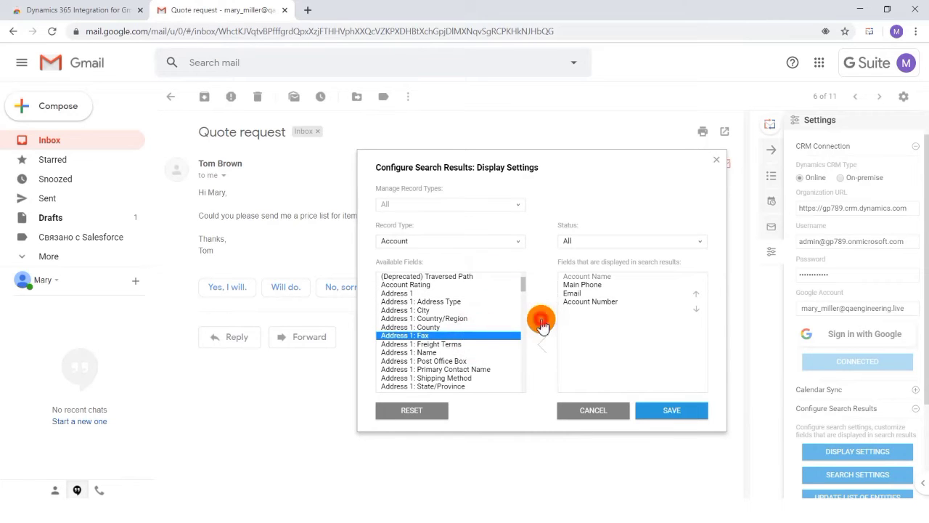
{"action": "left_click", "coordinate": [541, 321]}
{"action": "left_click", "coordinate": [469, 385]}
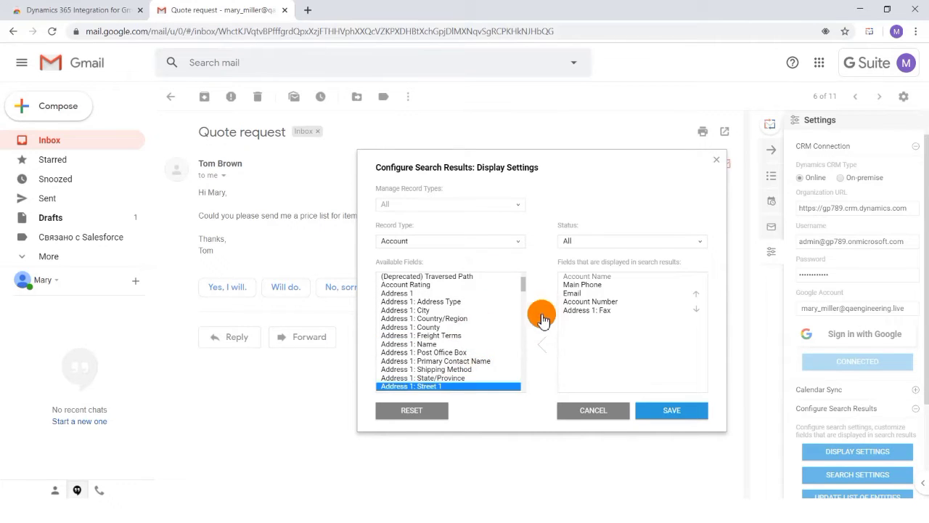
{"action": "left_click", "coordinate": [544, 325]}
- Remove Address 1: Fax from the displayed fields and save the display settings
{"action": "scroll", "coordinate": [458, 367], "scroll_direction": "down", "scroll_amount": 3}
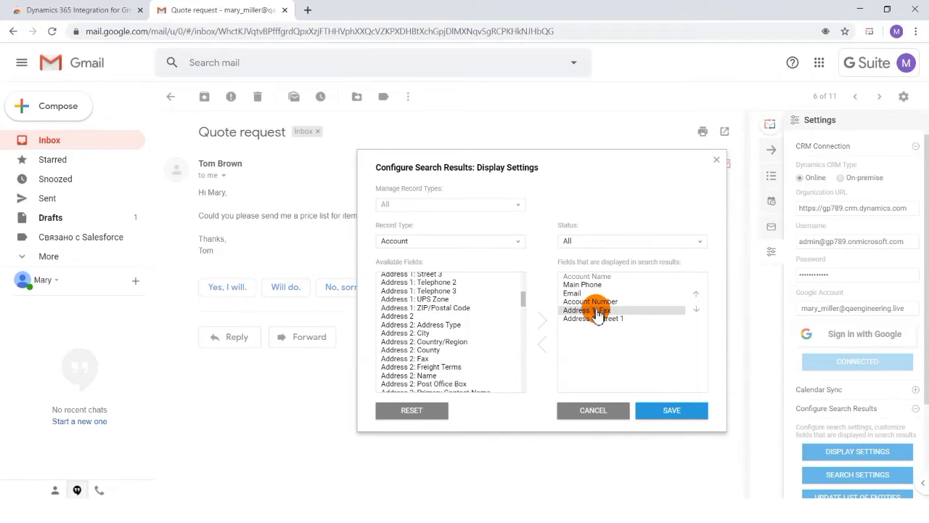
{"action": "double_click", "coordinate": [597, 312]}
{"action": "left_click", "coordinate": [675, 410]}
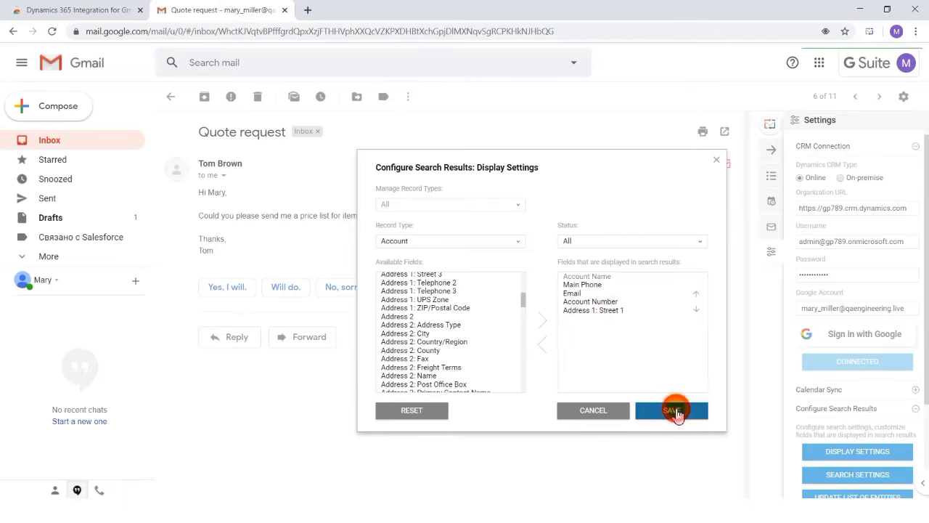
- Repeat the Account search for "wingtip" in Set Regarding and examine the fields shown for each record
{"action": "left_click", "coordinate": [768, 230]}
{"action": "left_click", "coordinate": [870, 276]}
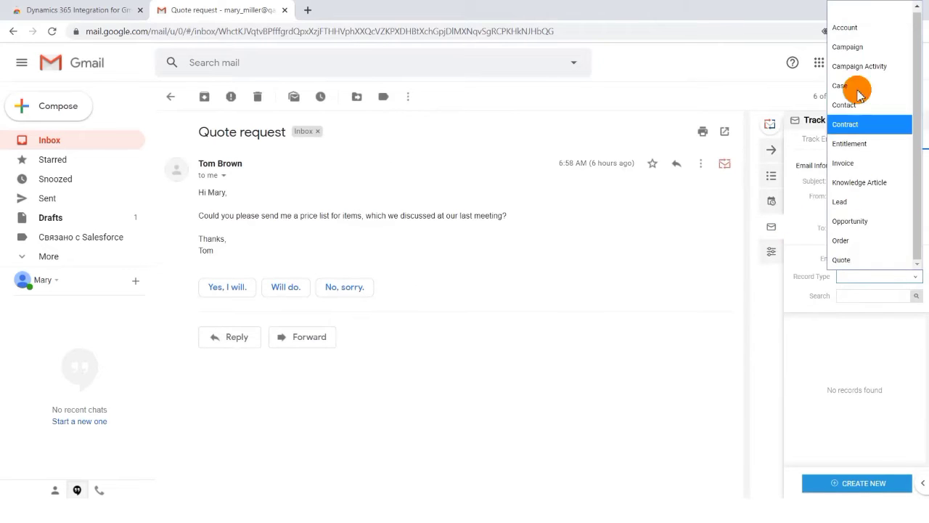
{"action": "left_click", "coordinate": [848, 29]}
{"action": "left_click", "coordinate": [847, 295]}
{"action": "type", "text": "wingtip"}
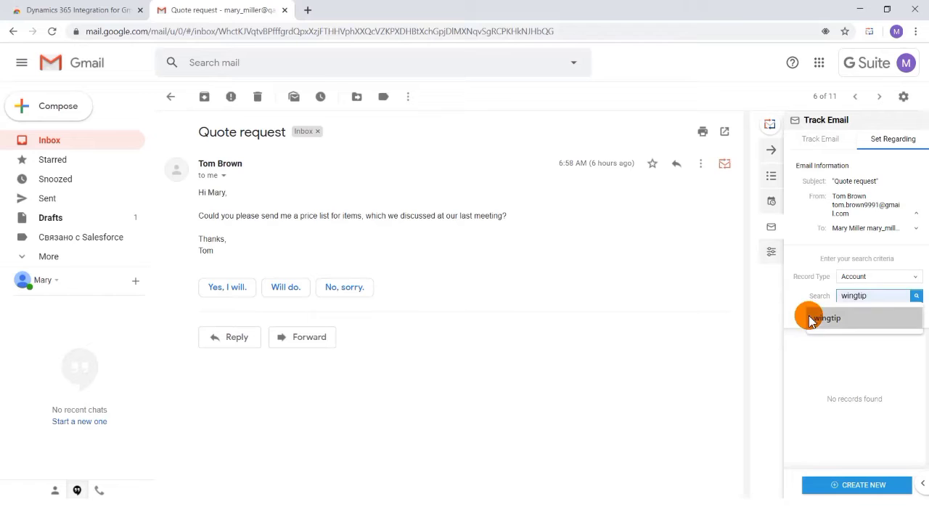
{"action": "left_click", "coordinate": [810, 320]}
{"action": "left_click", "coordinate": [916, 298]}
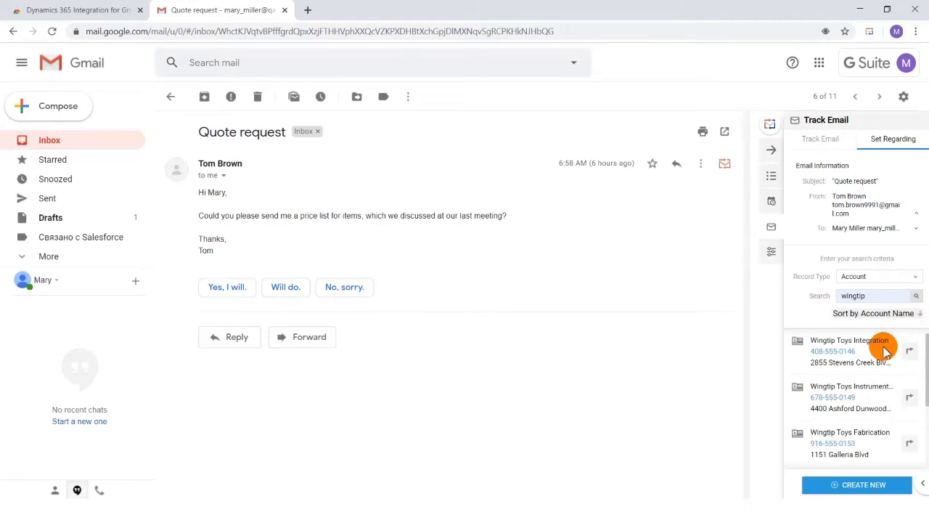
{"action": "scroll", "coordinate": [871, 429], "scroll_direction": "down", "scroll_amount": 3}
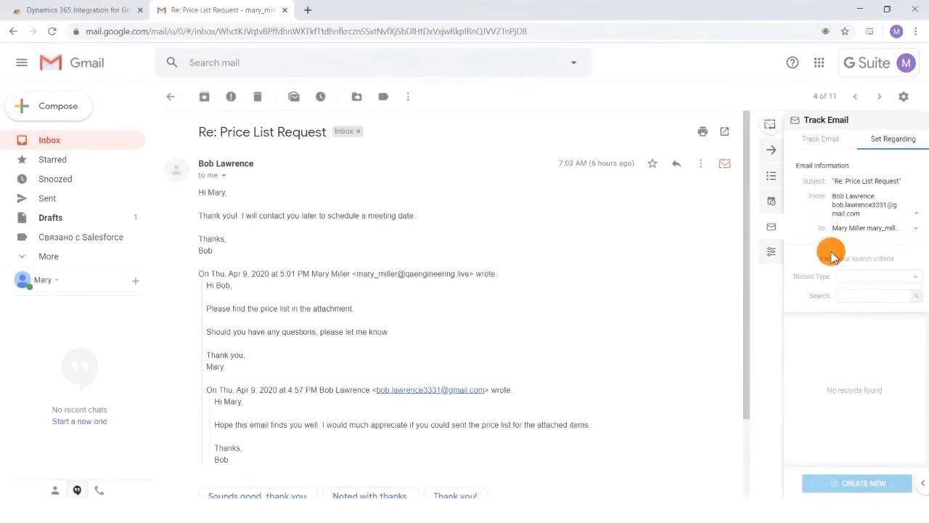
- Review the record types offered for the Price List Request email and open the search results display settings
{"action": "left_click", "coordinate": [862, 275]}
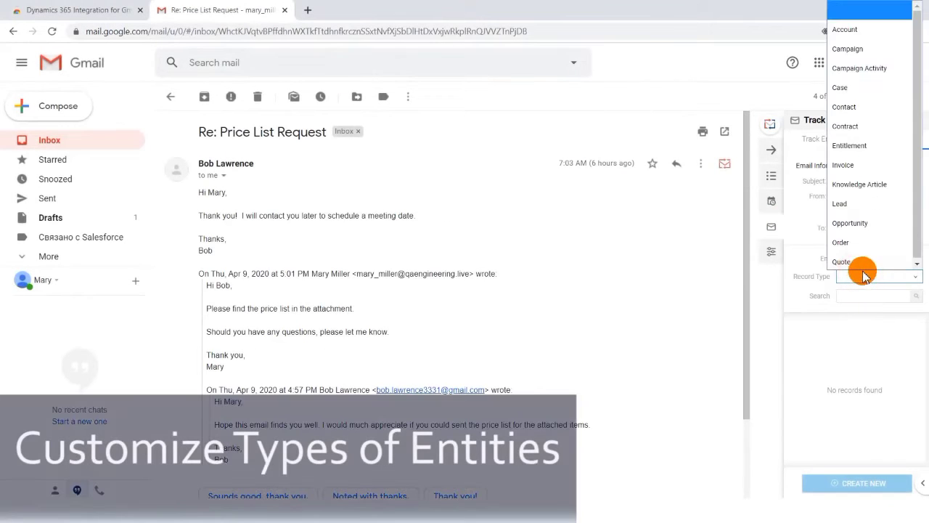
{"action": "scroll", "coordinate": [865, 268], "scroll_direction": "down", "scroll_amount": 1}
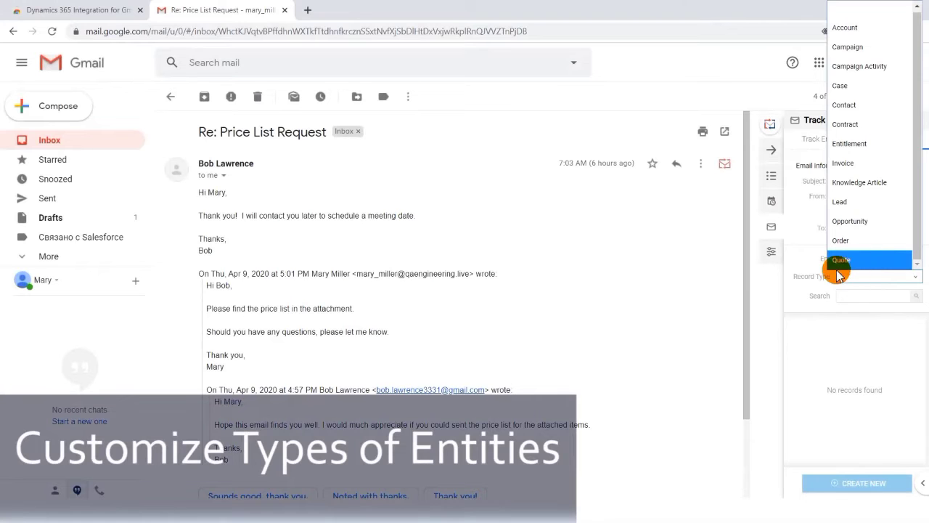
{"action": "left_click", "coordinate": [771, 251]}
{"action": "left_click", "coordinate": [771, 251]}
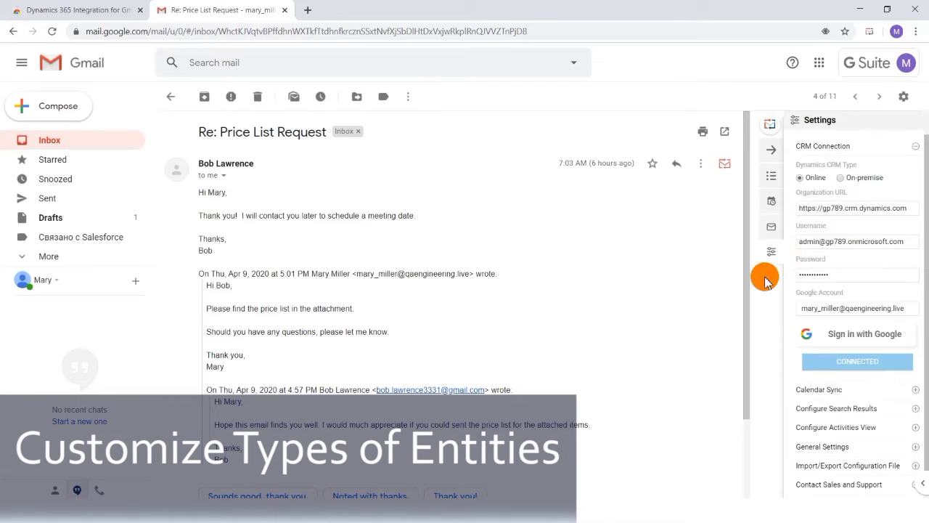
{"action": "left_click", "coordinate": [840, 408]}
{"action": "left_click", "coordinate": [835, 451]}
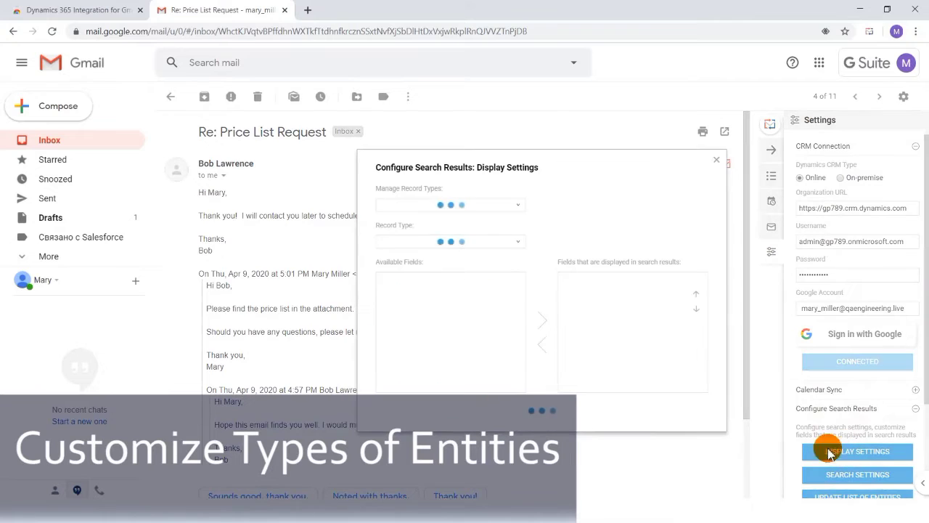
- Limit the managed record types to Account, Campaign, Case, Contract, Knowledge Article, Opportunity and Order, and save the settings
{"action": "left_click", "coordinate": [517, 204]}
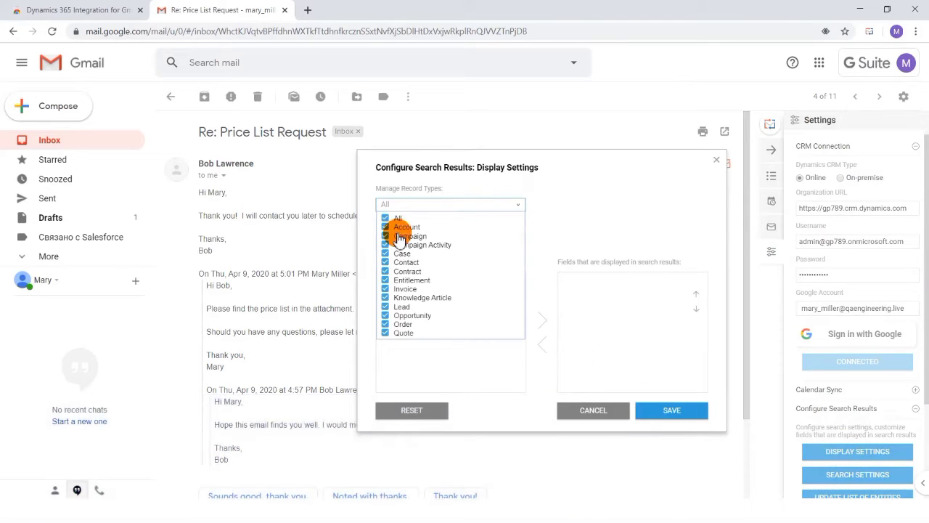
{"action": "left_click", "coordinate": [385, 218]}
{"action": "left_click", "coordinate": [385, 271]}
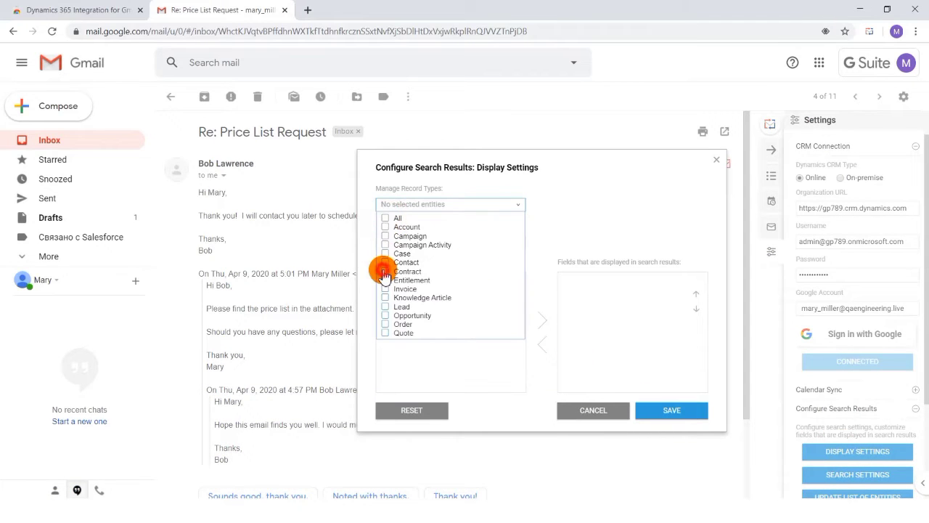
{"action": "left_click", "coordinate": [385, 315]}
{"action": "left_click", "coordinate": [385, 324]}
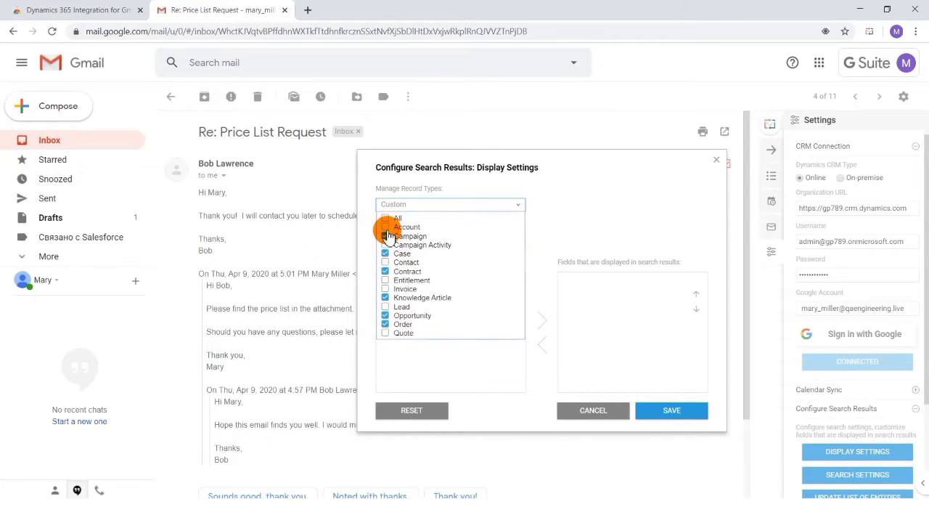
{"action": "left_click", "coordinate": [686, 410]}
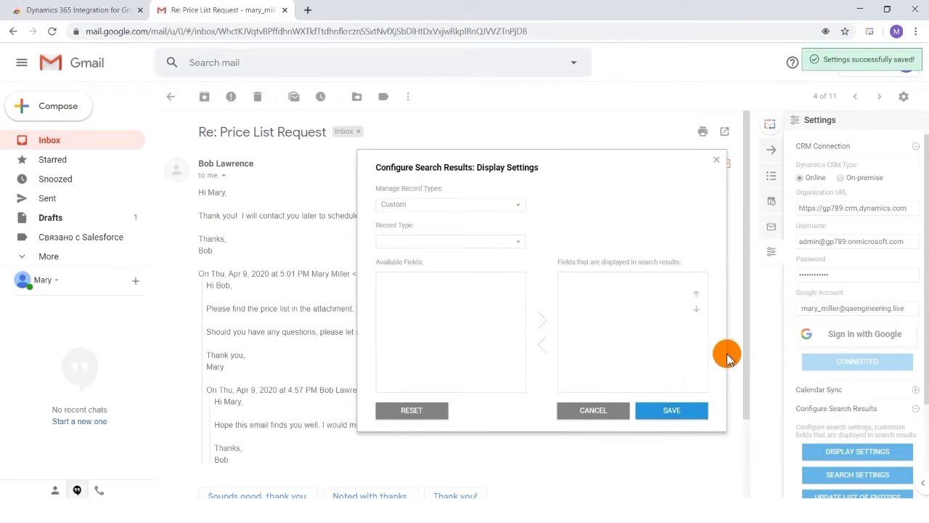
- Examine the record types offered in Set Regarding for the Price List Request email
{"action": "left_click", "coordinate": [771, 228]}
{"action": "left_click", "coordinate": [890, 143]}
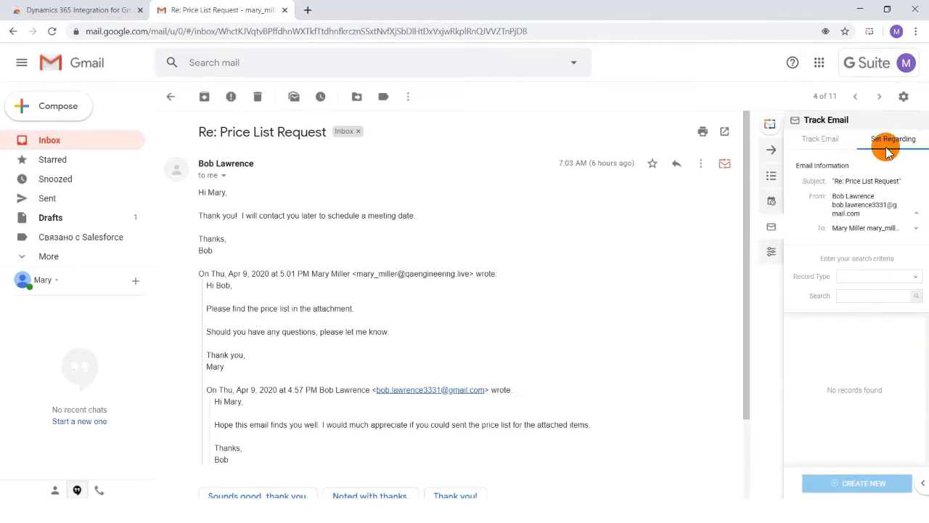
{"action": "left_click", "coordinate": [883, 277]}
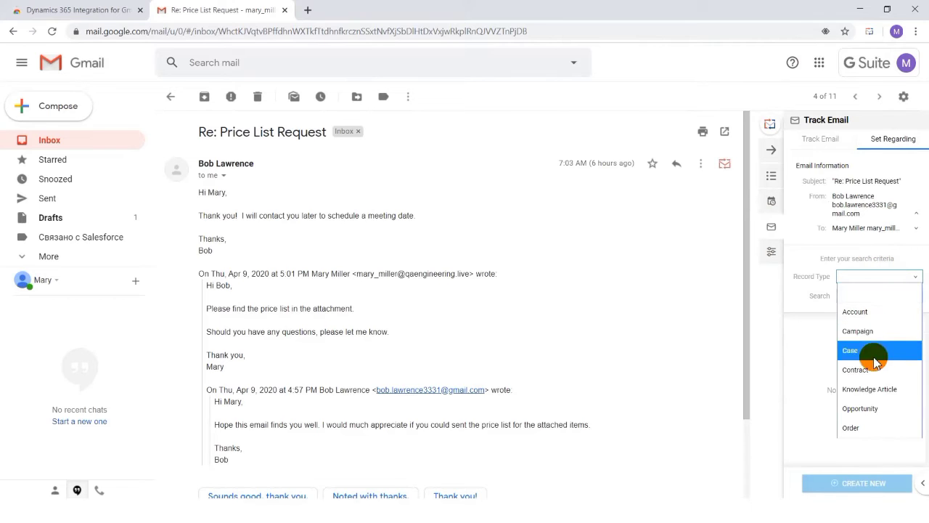
- Search the Contact records in Set Regarding by the leading digits of the contact's phone number
{"action": "left_click", "coordinate": [853, 295]}
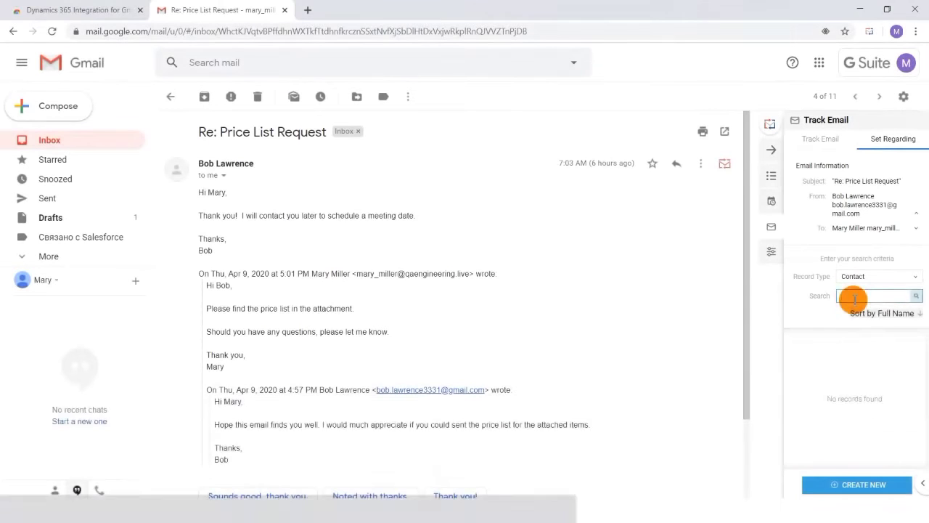
{"action": "type", "text": "111222"}
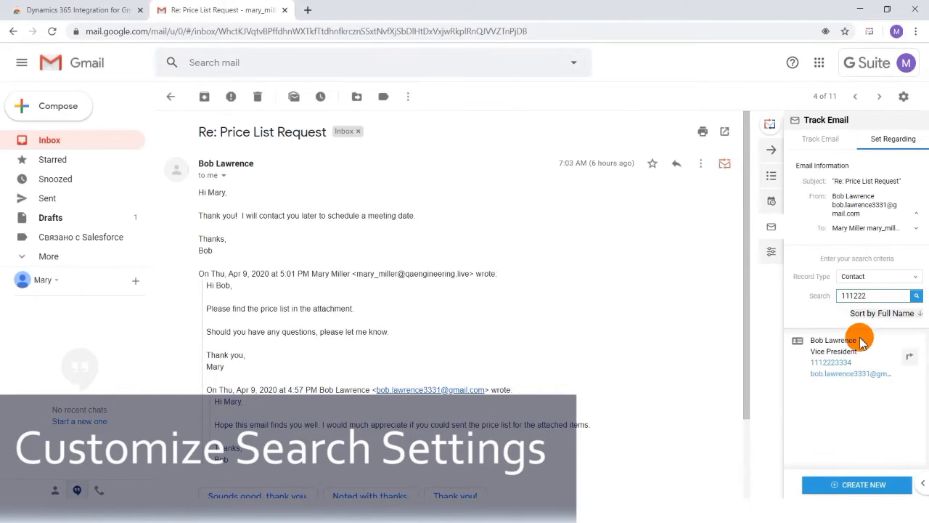
- Open the search settings for Contact records and add Address 1 and Account to the fields used for search
{"action": "left_click", "coordinate": [772, 254]}
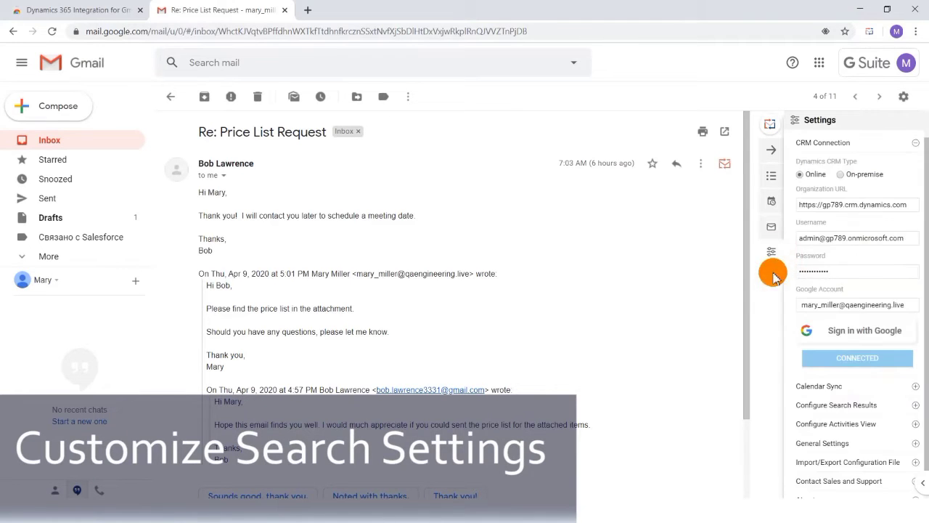
{"action": "left_click", "coordinate": [840, 408]}
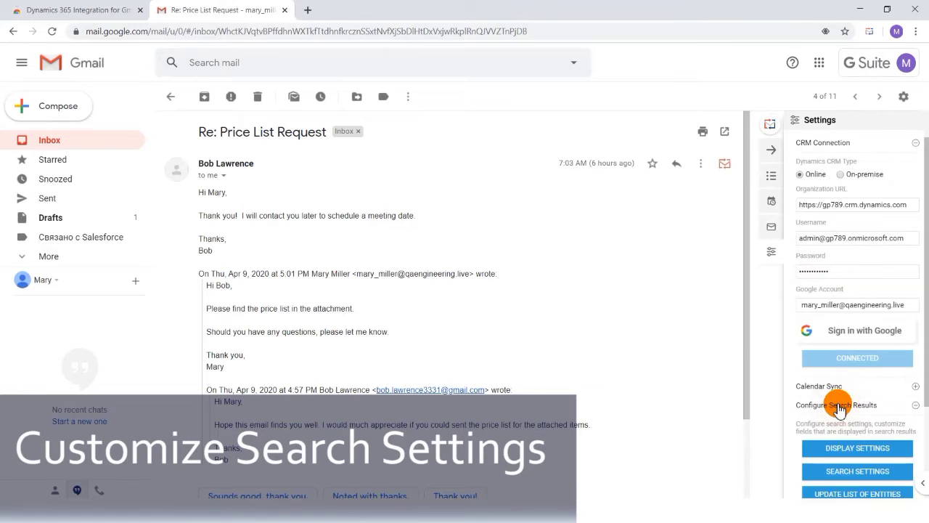
{"action": "left_click", "coordinate": [859, 470]}
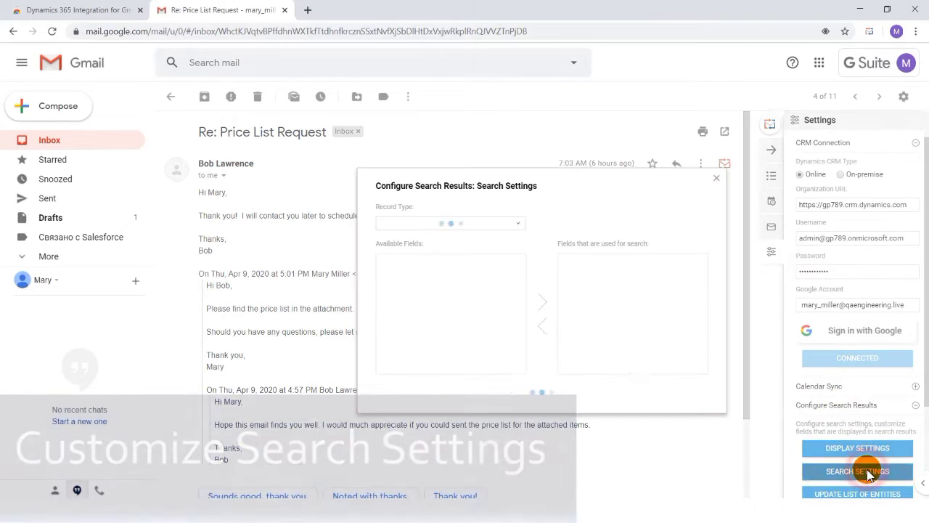
{"action": "left_click", "coordinate": [504, 225]}
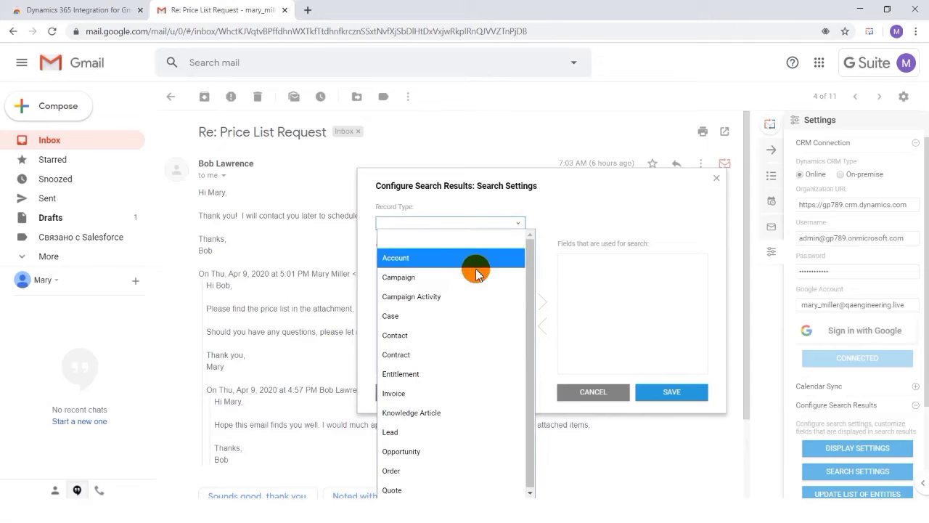
{"action": "left_click", "coordinate": [450, 333]}
{"action": "left_click", "coordinate": [426, 274]}
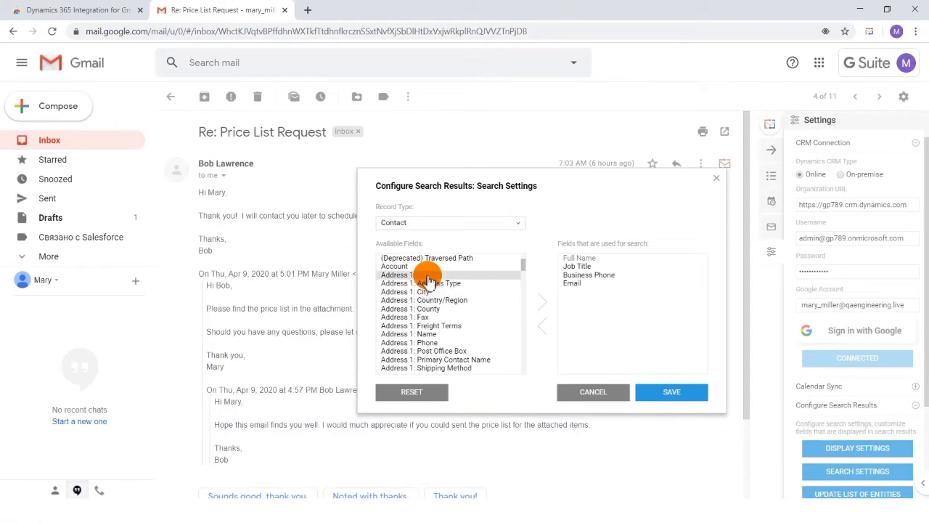
{"action": "left_click", "coordinate": [546, 305]}
{"action": "left_click", "coordinate": [464, 266]}
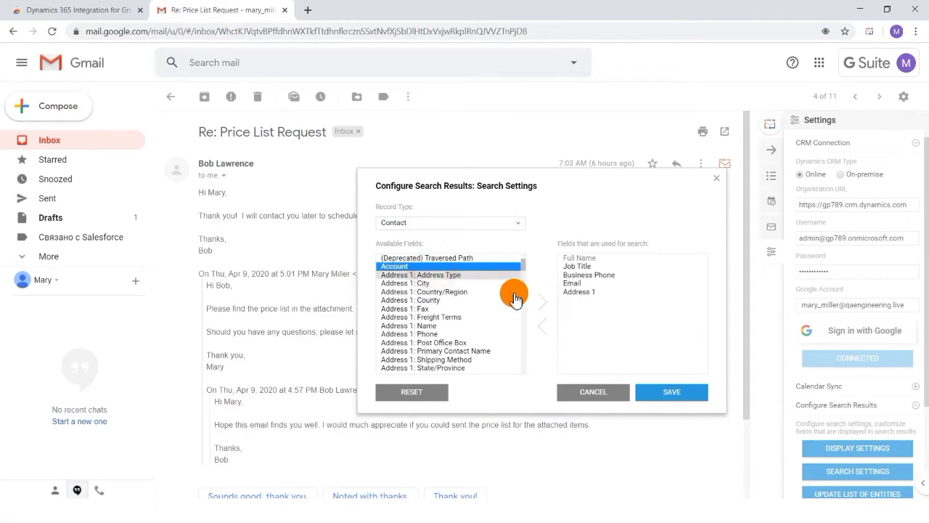
{"action": "left_click", "coordinate": [546, 303]}
- Add Address 1: Fax to the Contact search fields, remove it again, and save the search settings
{"action": "left_click", "coordinate": [475, 300]}
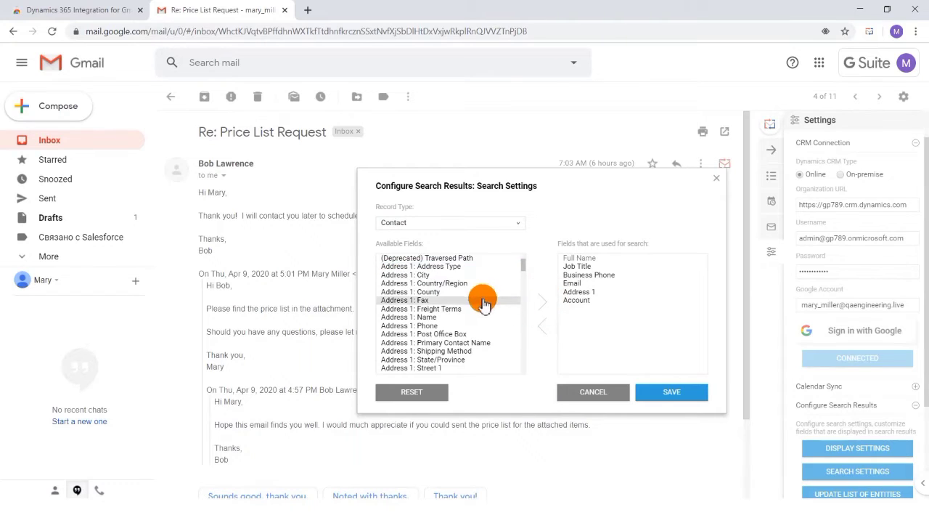
{"action": "left_click", "coordinate": [544, 304]}
{"action": "left_click", "coordinate": [587, 309]}
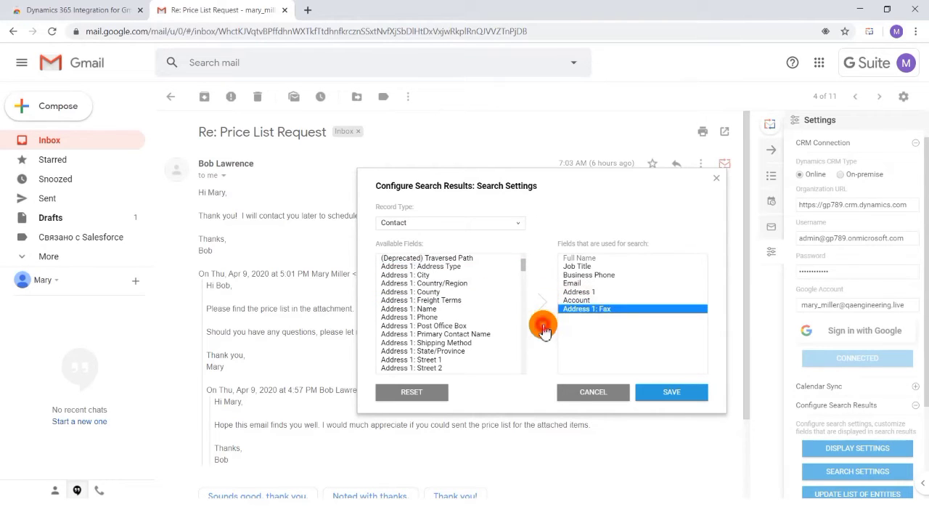
{"action": "left_click", "coordinate": [543, 325]}
{"action": "left_click", "coordinate": [656, 396]}
- Search the Contact records in Set Regarding for "alpine" from the Price List Request email
{"action": "left_click", "coordinate": [771, 227]}
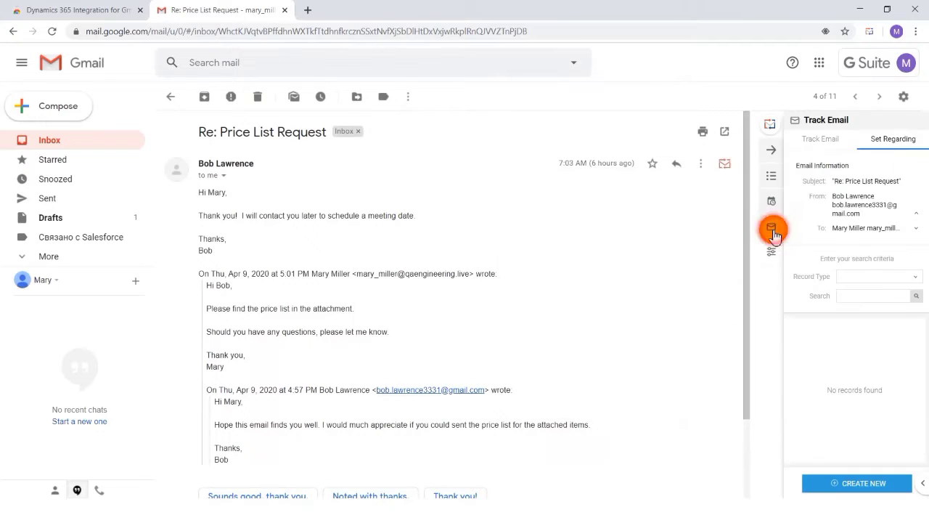
{"action": "left_click", "coordinate": [870, 276]}
{"action": "left_click", "coordinate": [844, 107]}
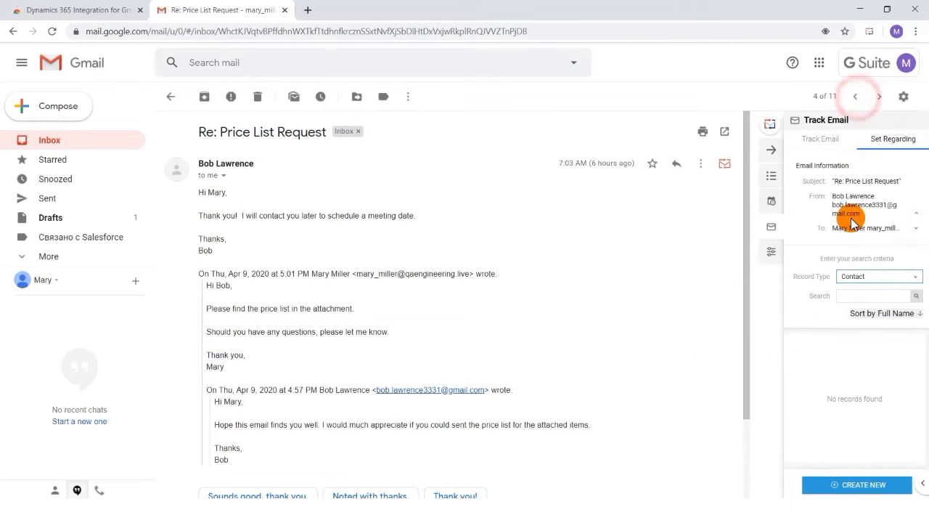
{"action": "left_click", "coordinate": [856, 294]}
{"action": "type", "text": "al"}
{"action": "left_click", "coordinate": [915, 311]}
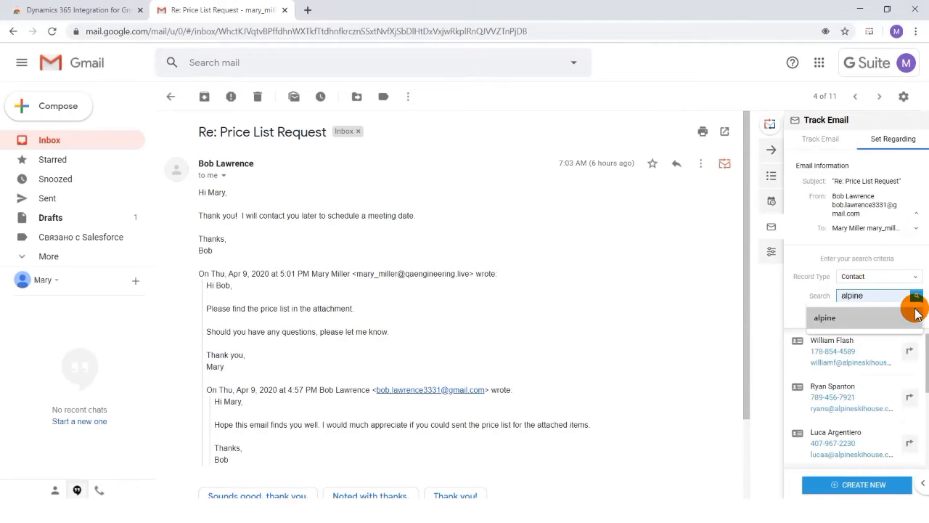
{"action": "key", "text": "BackSpace"}
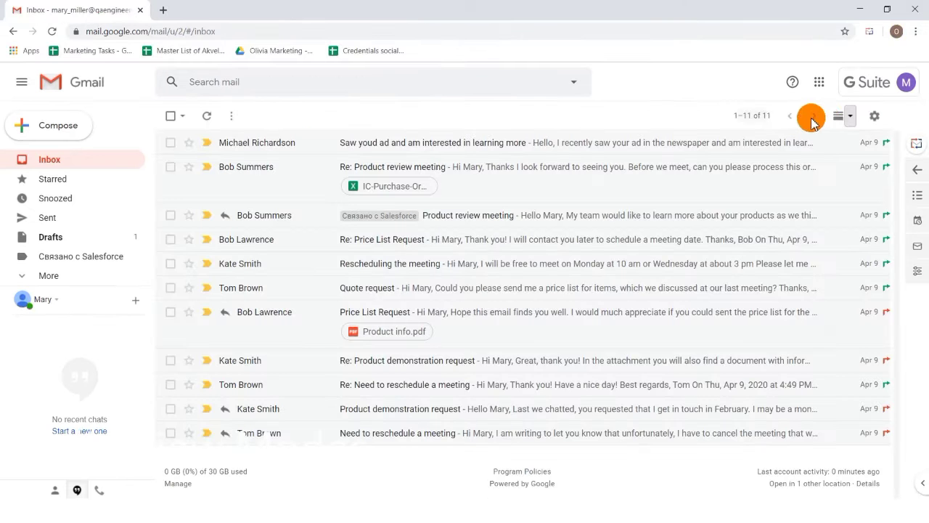
- Preview the Product review meeting email in Horizontal split mode and change the inbox to Vertical split
{"action": "left_click", "coordinate": [849, 118]}
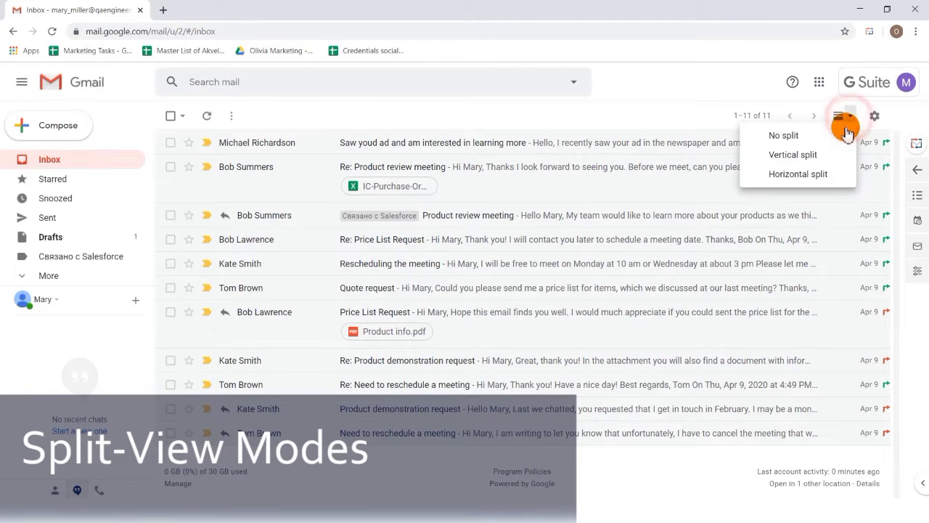
{"action": "left_click", "coordinate": [822, 173]}
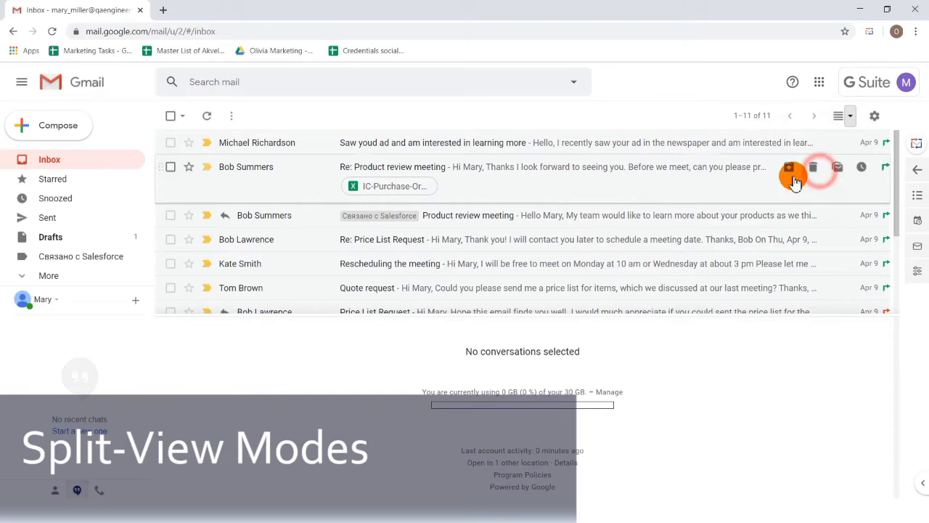
{"action": "left_click", "coordinate": [554, 216]}
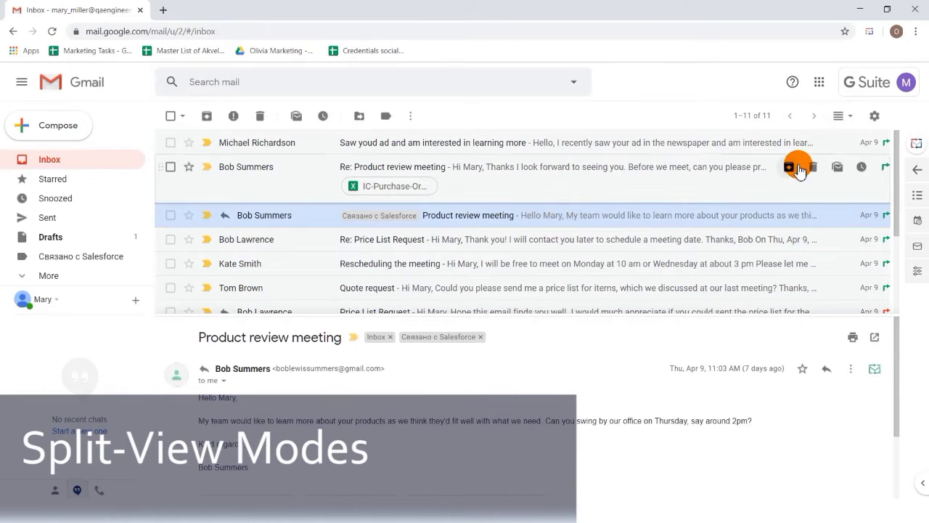
{"action": "left_click", "coordinate": [851, 117]}
{"action": "left_click", "coordinate": [835, 154]}
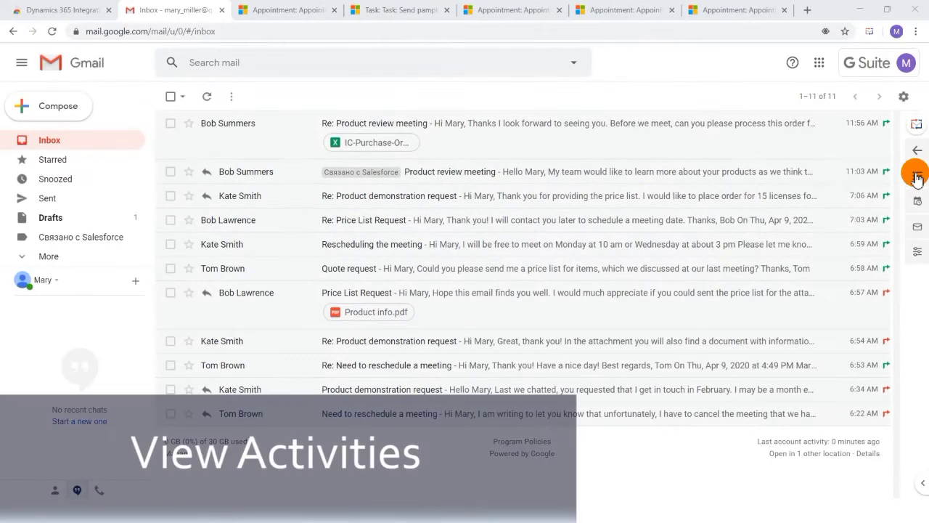
- Browse the Your Activities list, view the Meet with VP description and open that appointment in Dynamics 365
{"action": "left_click", "coordinate": [916, 178]}
{"action": "scroll", "coordinate": [864, 279], "scroll_direction": "down", "scroll_amount": 10}
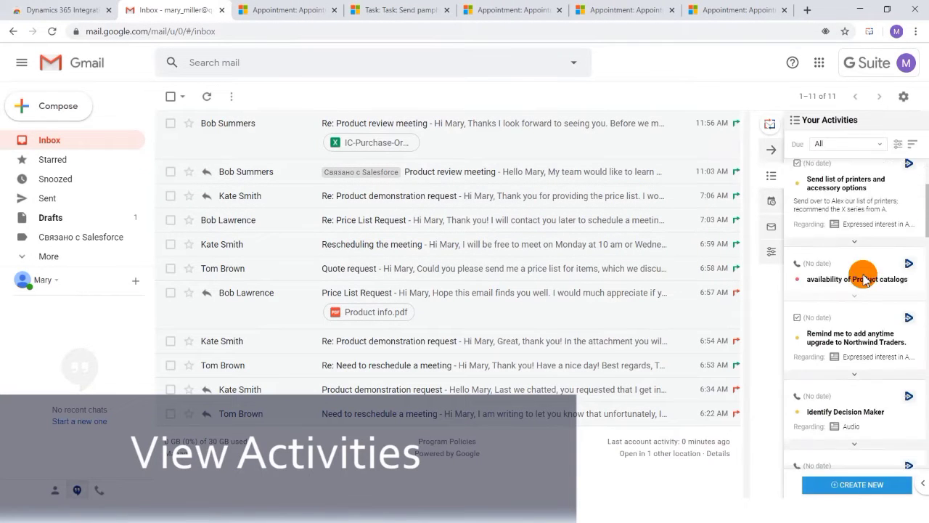
{"action": "scroll", "coordinate": [863, 279], "scroll_direction": "down", "scroll_amount": 10}
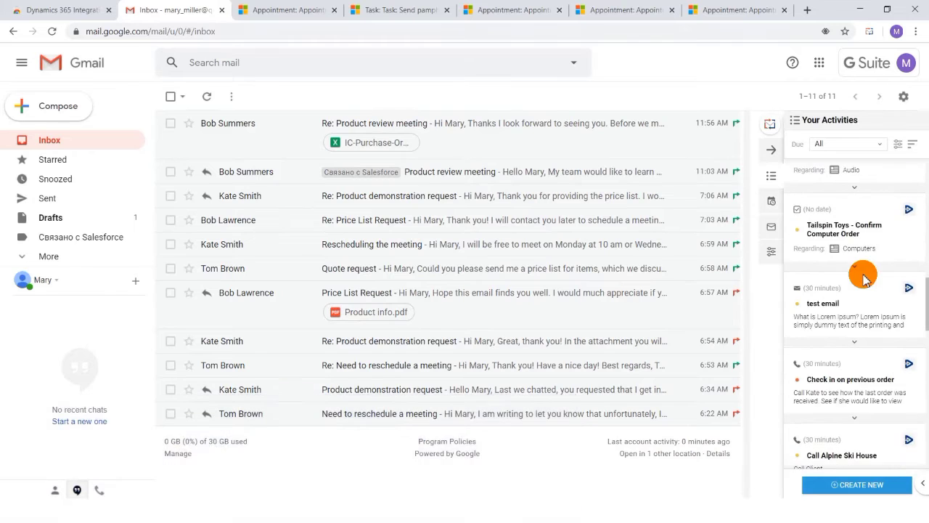
{"action": "scroll", "coordinate": [865, 279], "scroll_direction": "down", "scroll_amount": 5}
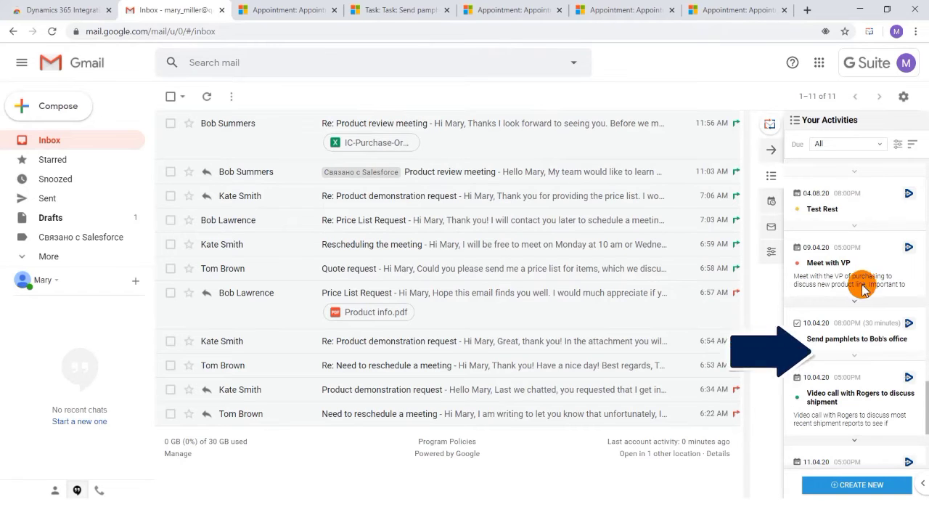
{"action": "mouse_move", "coordinate": [858, 297]}
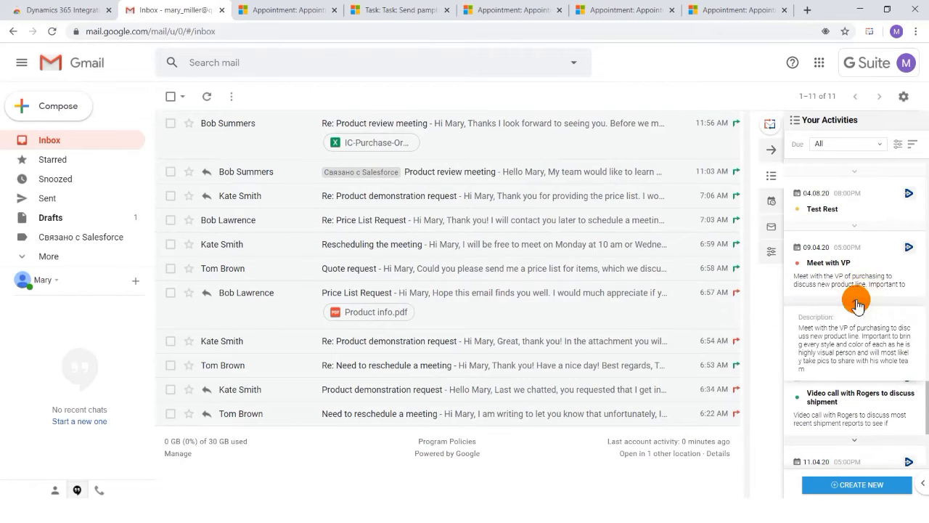
{"action": "left_click", "coordinate": [908, 246]}
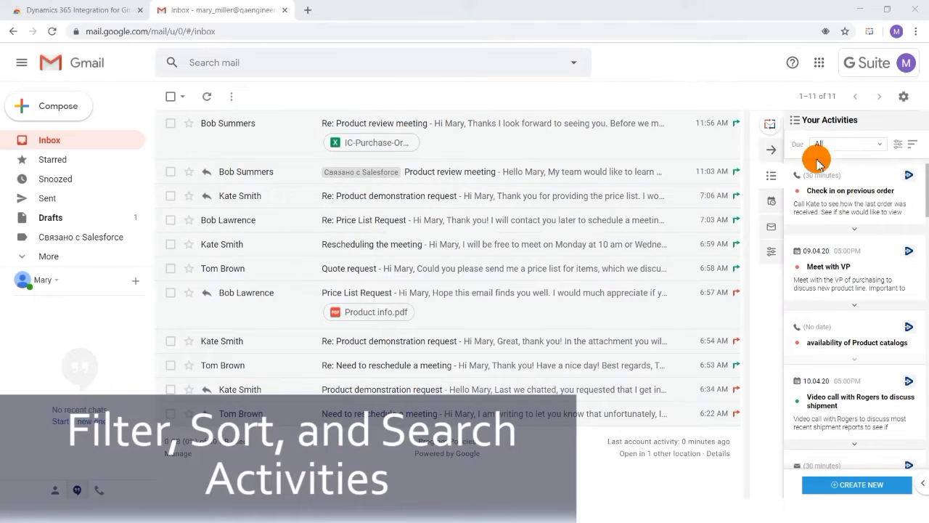
- Filter Your Activities to Session, Task, Appointment, Email and Phone Call, with Due set to Next 30 days or earlier
{"action": "left_click", "coordinate": [898, 145]}
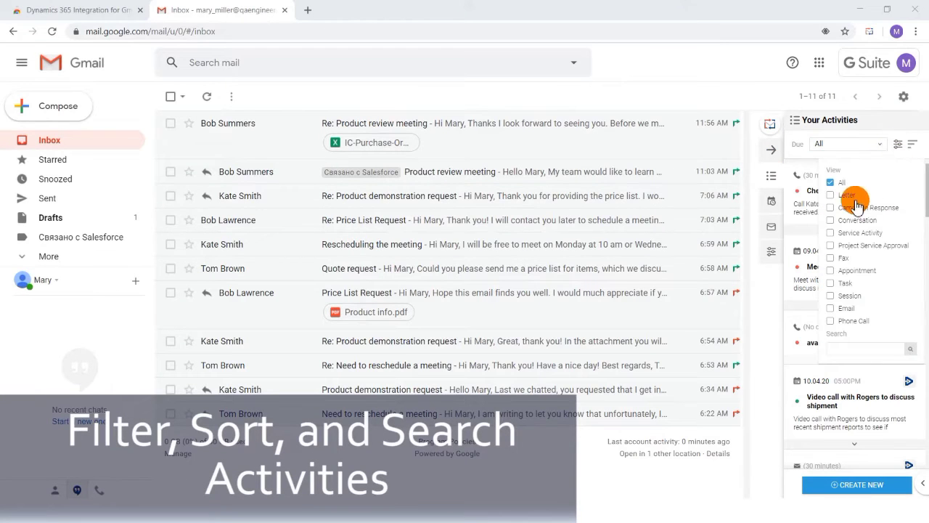
{"action": "left_click", "coordinate": [830, 295]}
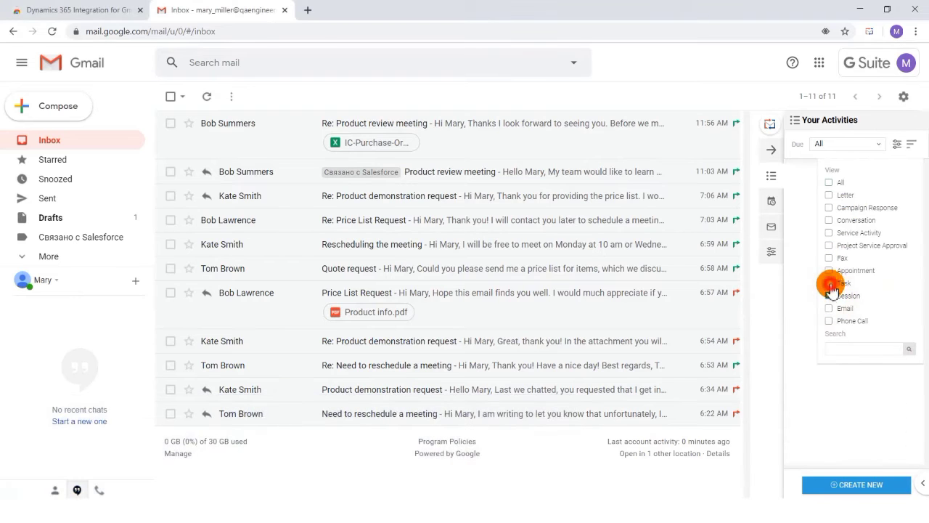
{"action": "left_click", "coordinate": [829, 283]}
{"action": "left_click", "coordinate": [829, 270]}
{"action": "left_click", "coordinate": [829, 308]}
{"action": "left_click", "coordinate": [829, 320]}
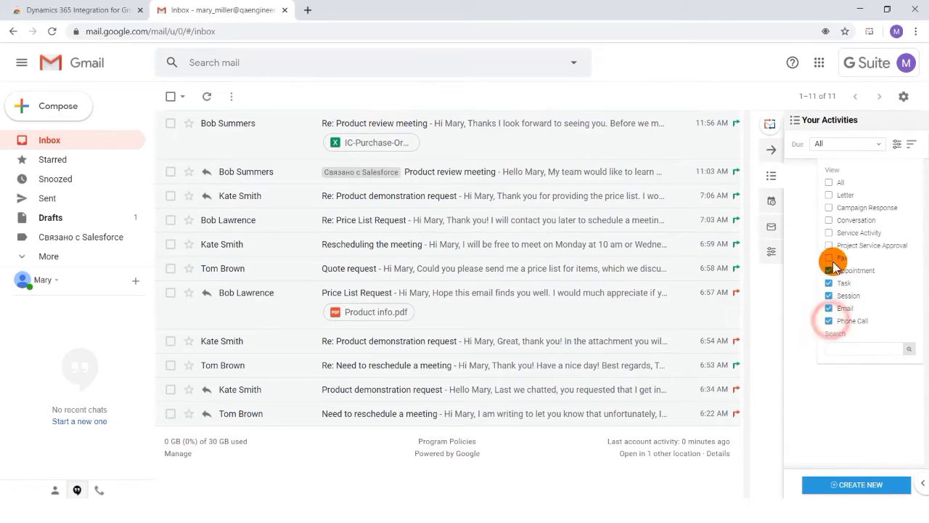
{"action": "left_click", "coordinate": [877, 143]}
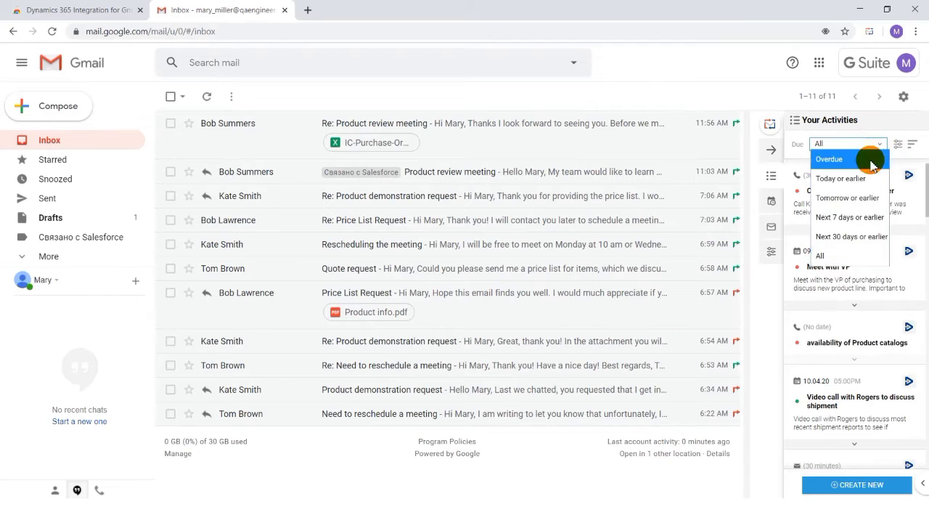
{"action": "left_click", "coordinate": [842, 236]}
- View the sorting options for the activities and search the activities by a person's first name
{"action": "left_click", "coordinate": [912, 145]}
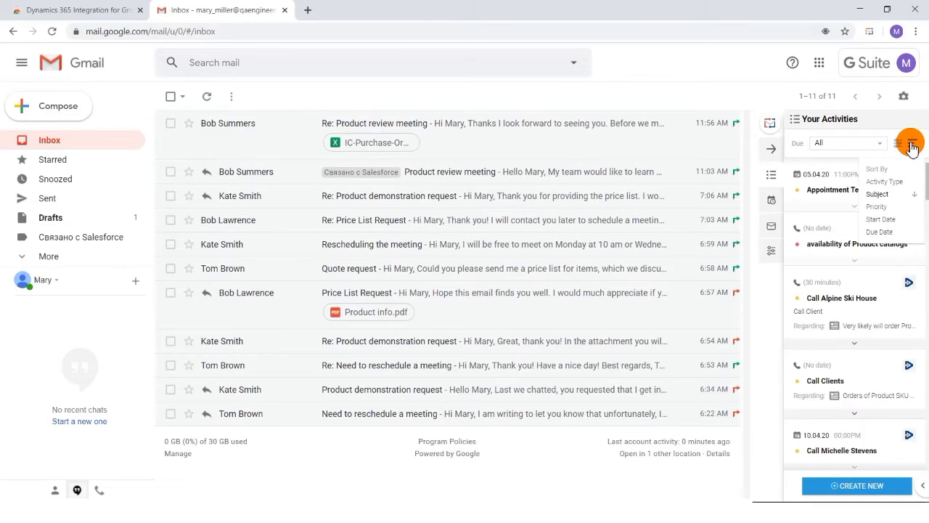
{"action": "left_click", "coordinate": [897, 144]}
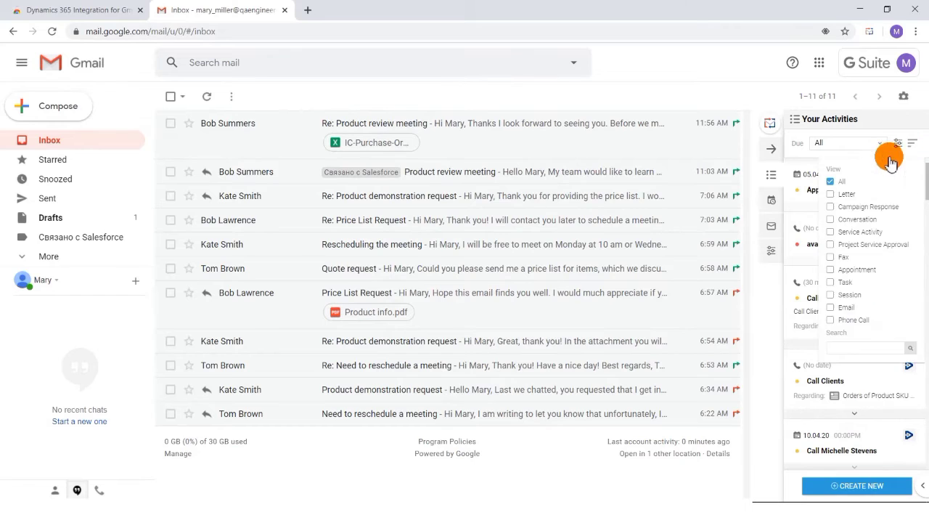
{"action": "left_click", "coordinate": [866, 347]}
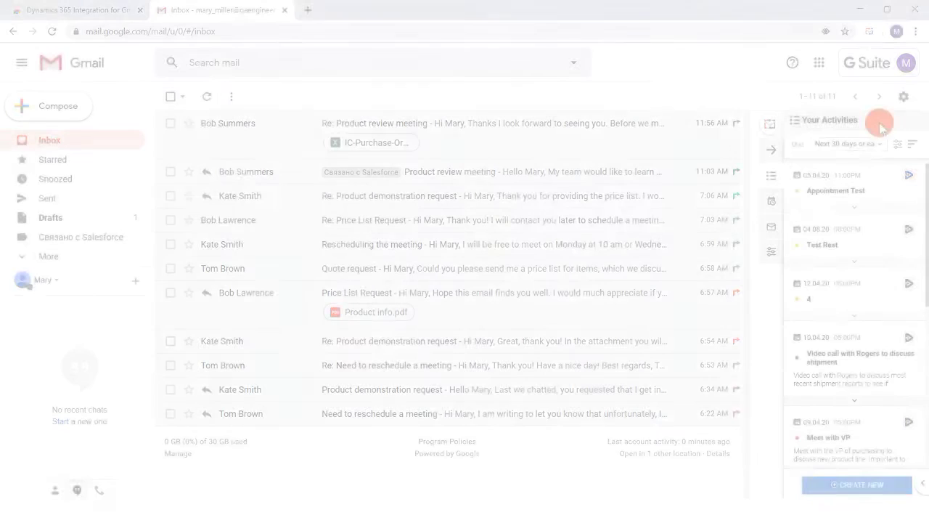
- Create a new Task activity with the subject "Create Flyer" and the description "Create flyer for new sales coming up"
{"action": "left_click", "coordinate": [845, 490]}
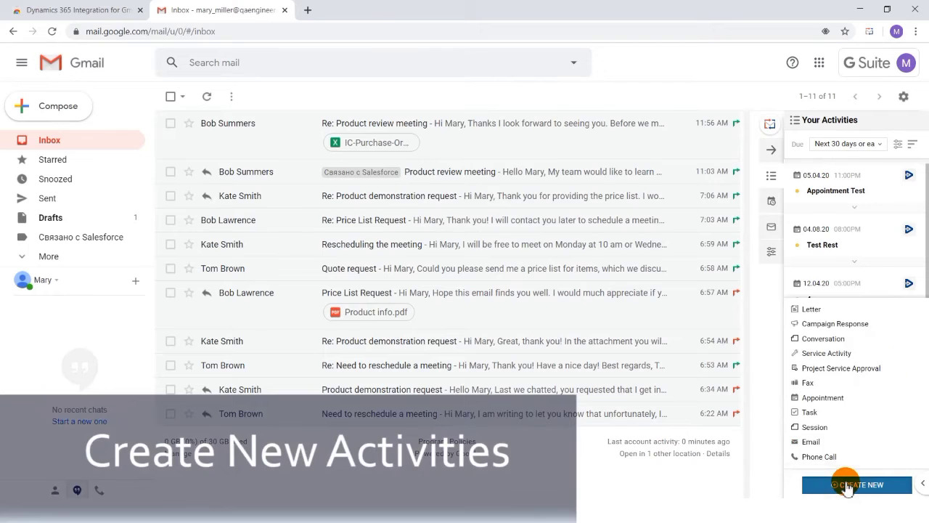
{"action": "left_click", "coordinate": [806, 410]}
{"action": "left_click", "coordinate": [339, 216]}
{"action": "type", "text": "Create flyer for new sales coming up"}
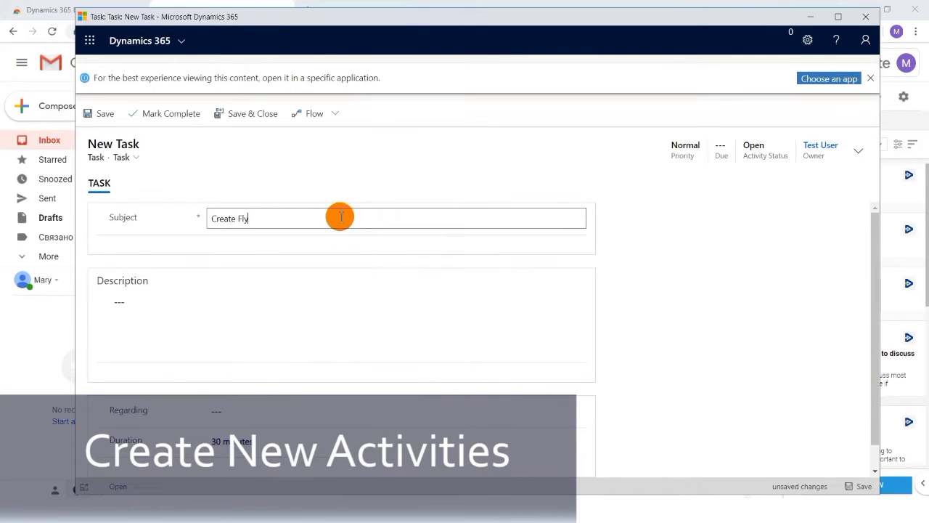
- Set the task's due date to April 16, 2020, save the task and minimise its window
{"action": "left_click", "coordinate": [857, 151]}
{"action": "left_click", "coordinate": [846, 212]}
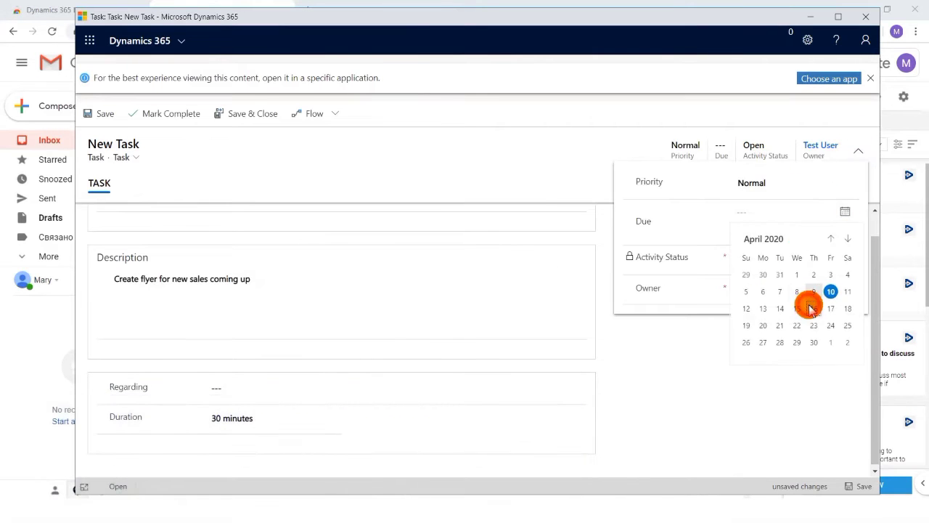
{"action": "left_click", "coordinate": [808, 303]}
{"action": "left_click", "coordinate": [98, 113]}
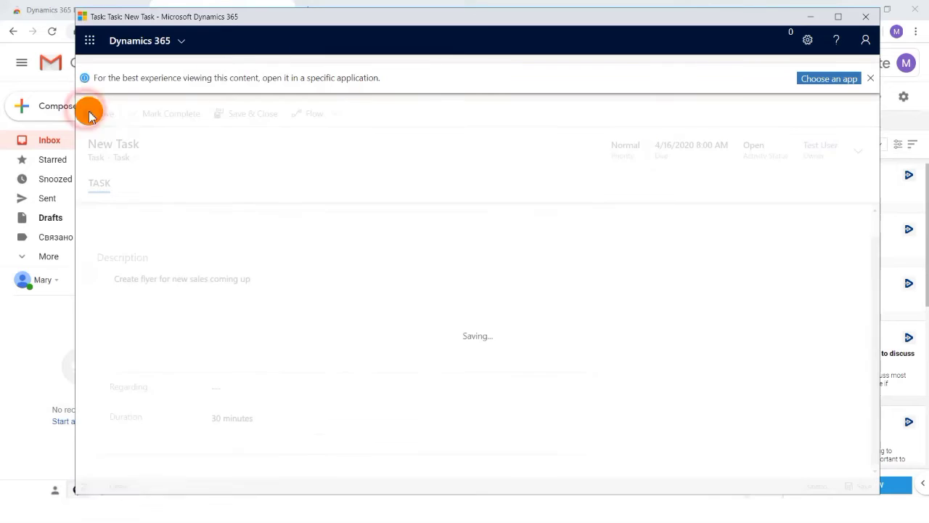
{"action": "left_click", "coordinate": [811, 16]}
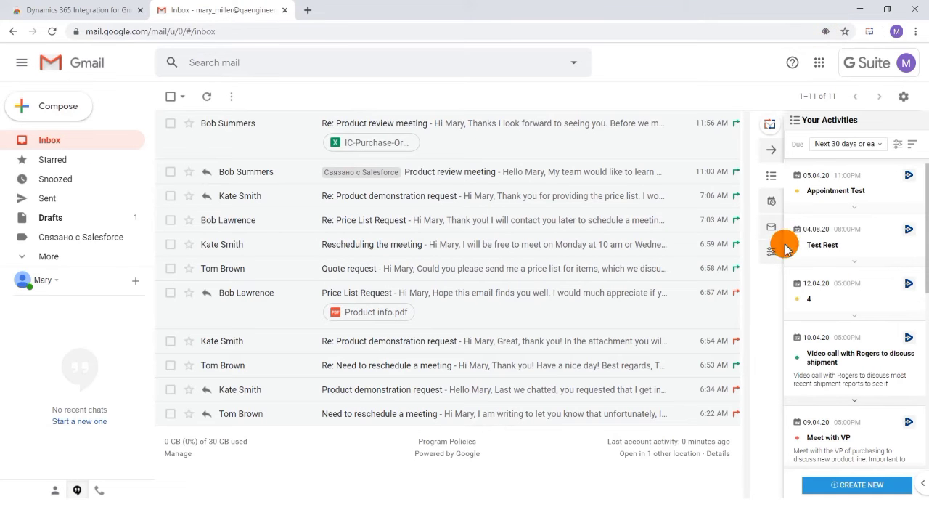
- Search Your Activities for "flyer"
{"action": "left_click", "coordinate": [897, 145]}
{"action": "left_click", "coordinate": [871, 348]}
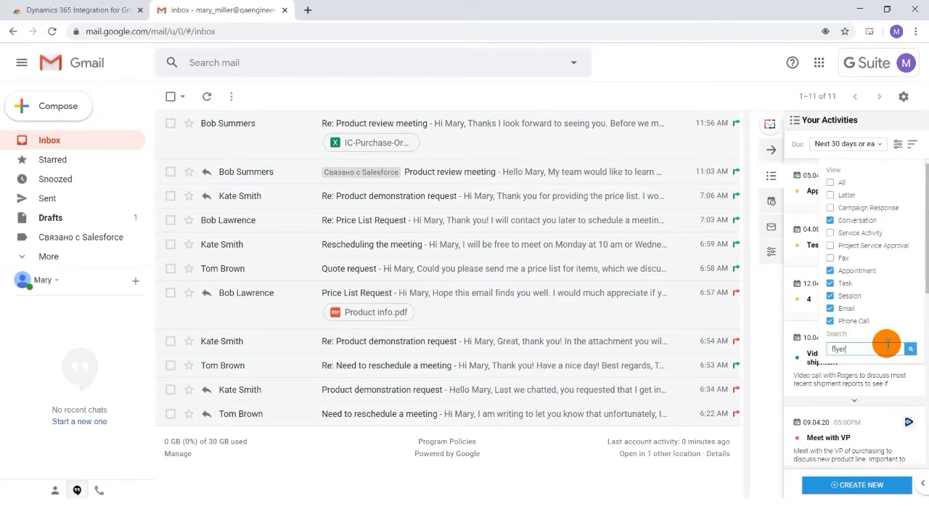
{"action": "key", "text": "Return"}
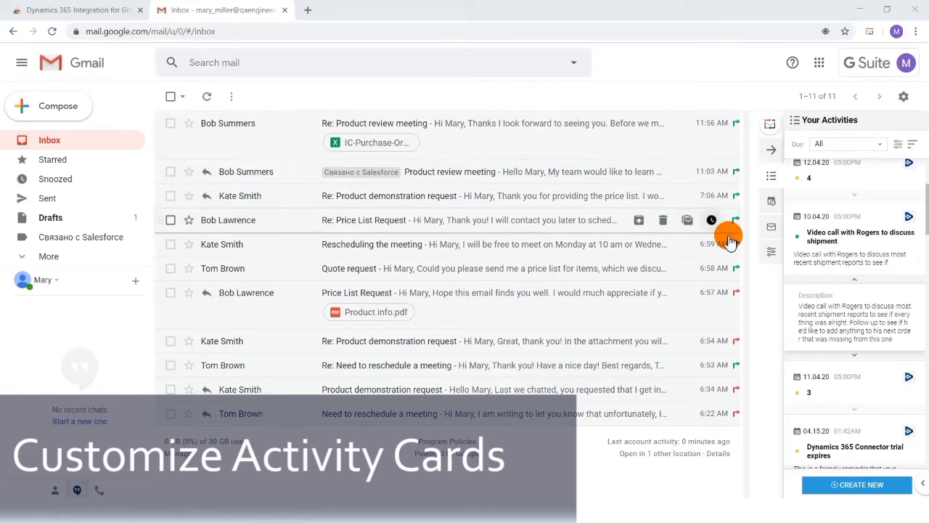
- In the activity cards' display settings, limit the activity types to Campaign Response, Conversation, Appointment, Task, Email and Phone Call
{"action": "left_click", "coordinate": [768, 262]}
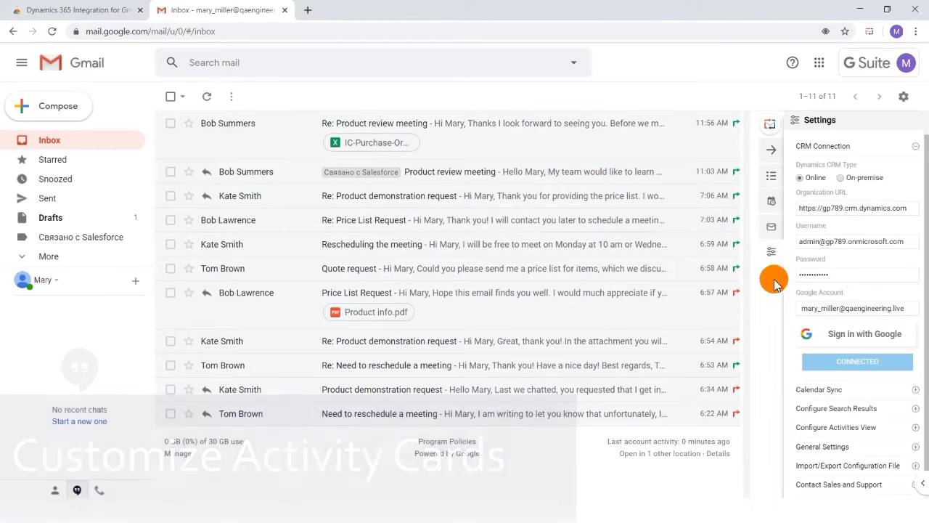
{"action": "left_click", "coordinate": [853, 430]}
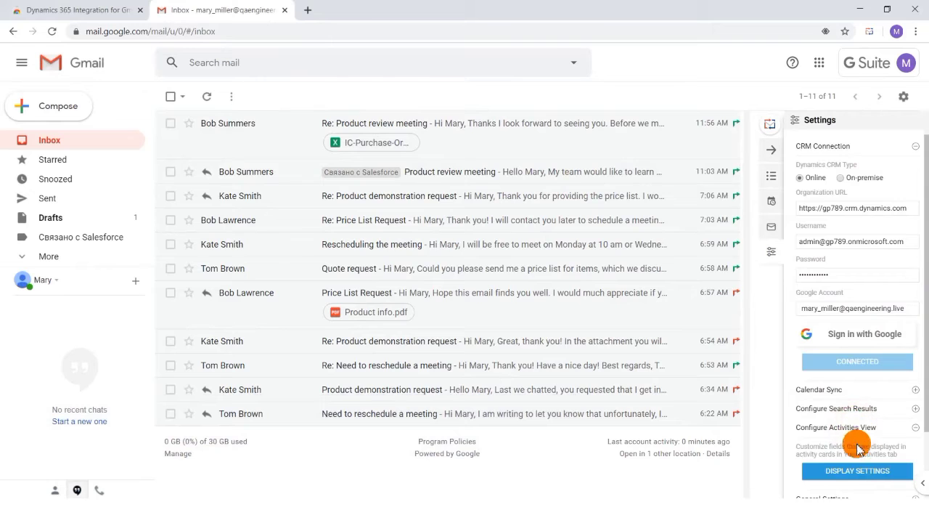
{"action": "left_click", "coordinate": [859, 470]}
{"action": "left_click", "coordinate": [516, 203]}
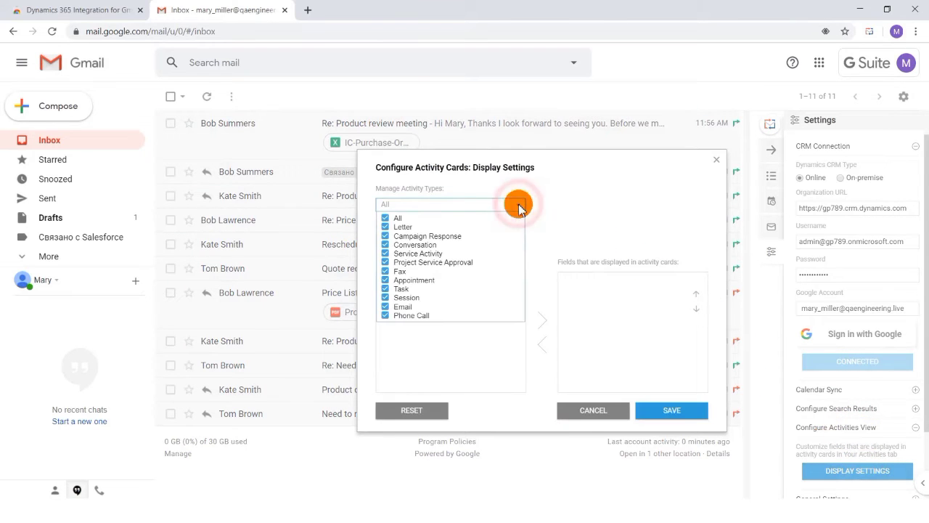
{"action": "left_click", "coordinate": [385, 218]}
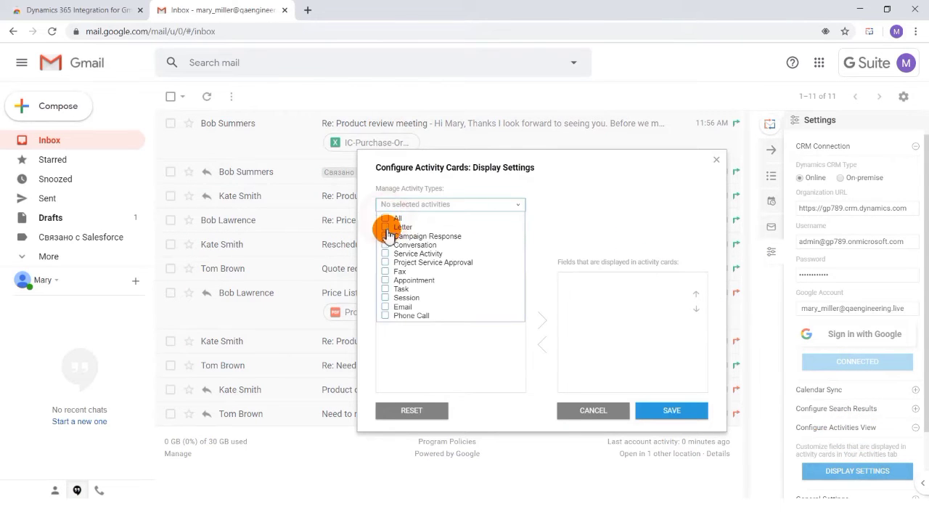
{"action": "left_click", "coordinate": [385, 235]}
{"action": "left_click", "coordinate": [385, 245]}
{"action": "left_click", "coordinate": [386, 307]}
{"action": "left_click", "coordinate": [386, 280]}
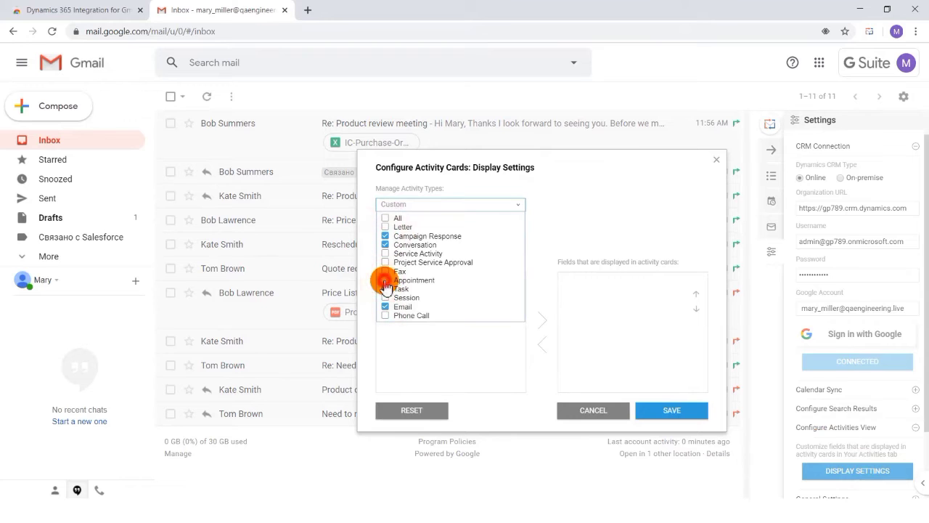
{"action": "left_click", "coordinate": [386, 288]}
{"action": "left_click", "coordinate": [386, 317]}
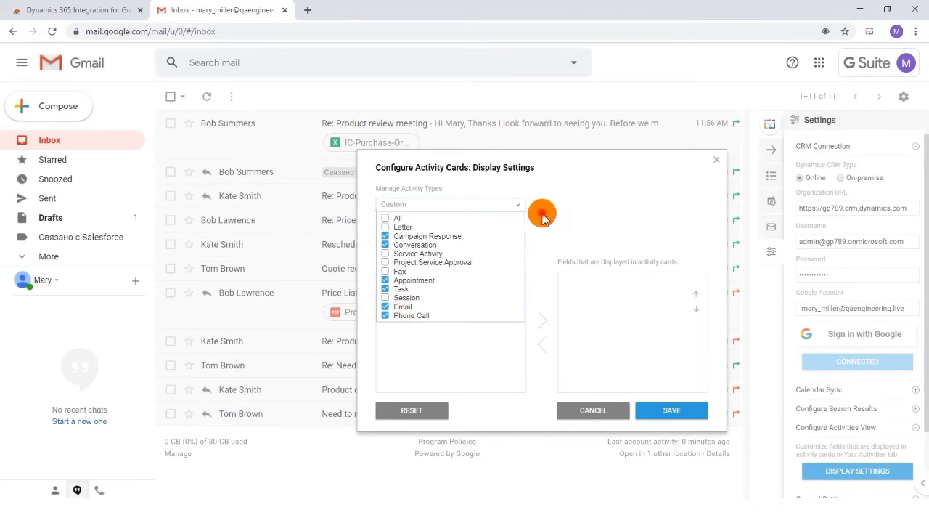
{"action": "left_click", "coordinate": [520, 207]}
- Add the Due field to the fields displayed in activity cards for the Phone Call activity type
{"action": "left_click", "coordinate": [513, 240]}
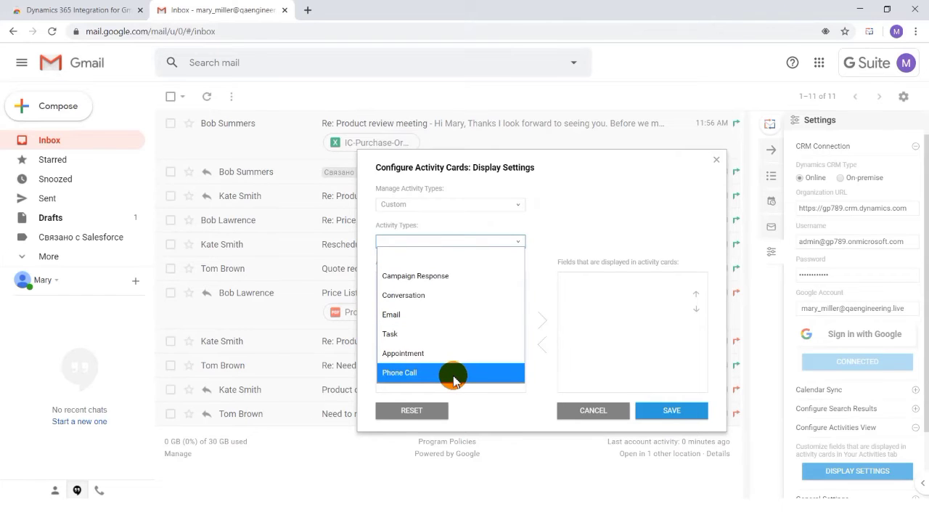
{"action": "left_click", "coordinate": [454, 374]}
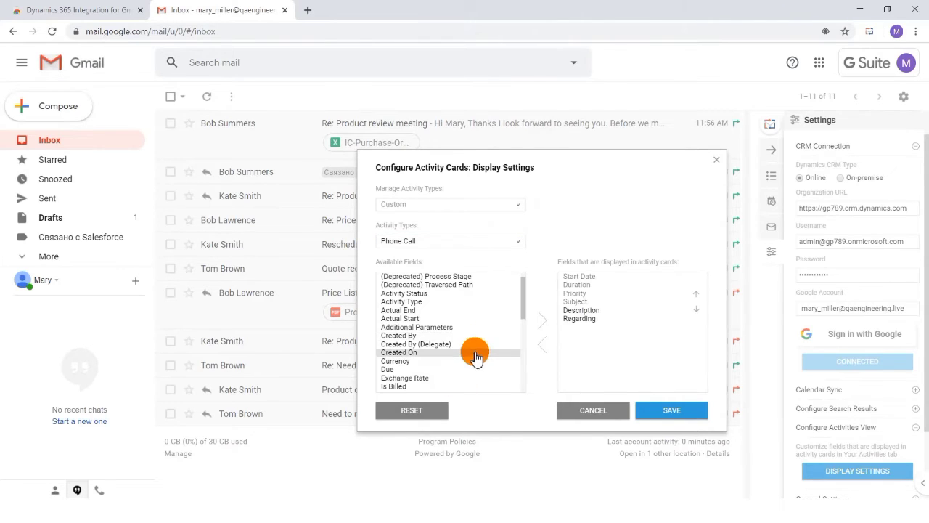
{"action": "left_click", "coordinate": [471, 369]}
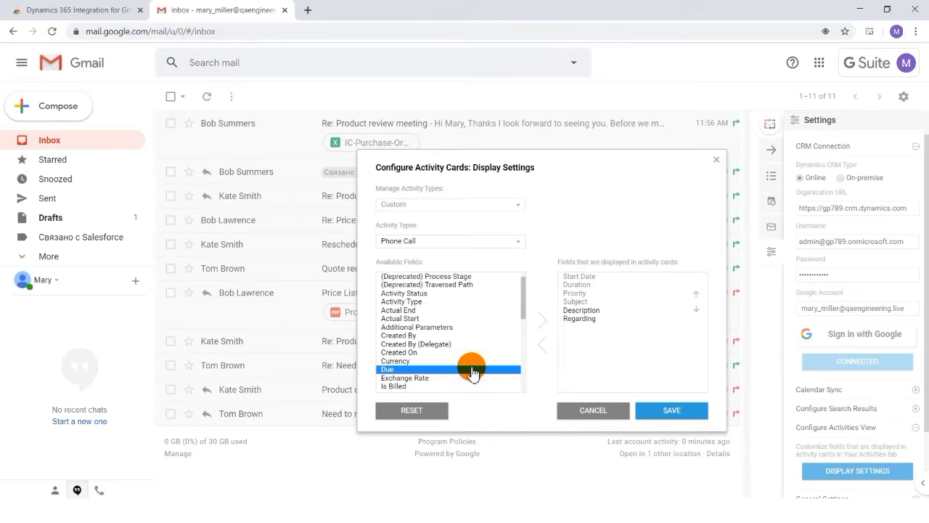
{"action": "left_click", "coordinate": [542, 320]}
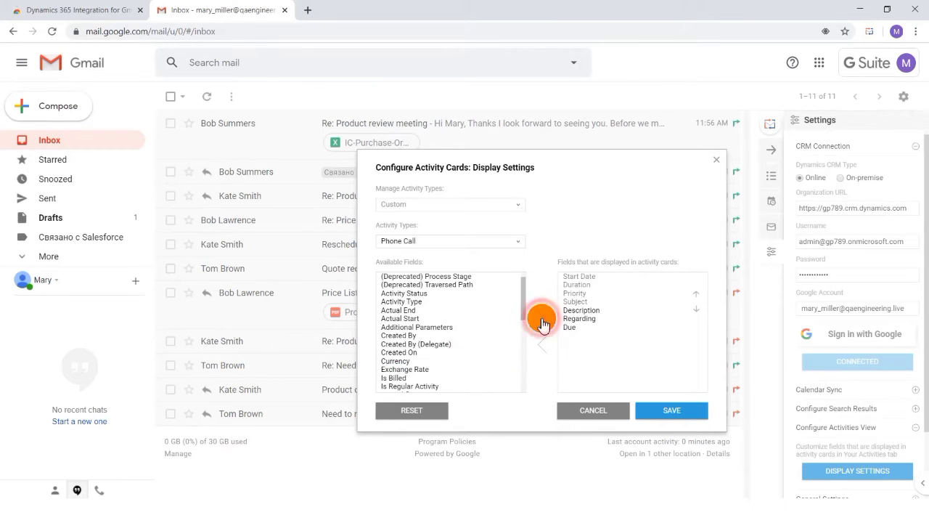
- Try to add the Phone Call and Status Reason fields to the displayed fields, and remove the Phone Call field again
{"action": "scroll", "coordinate": [465, 380], "scroll_direction": "down", "scroll_amount": 3}
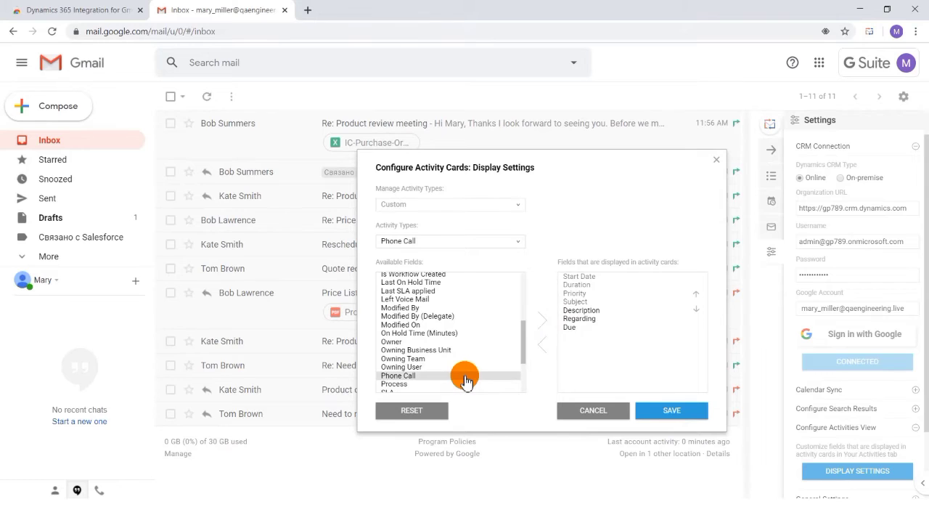
{"action": "double_click", "coordinate": [465, 376]}
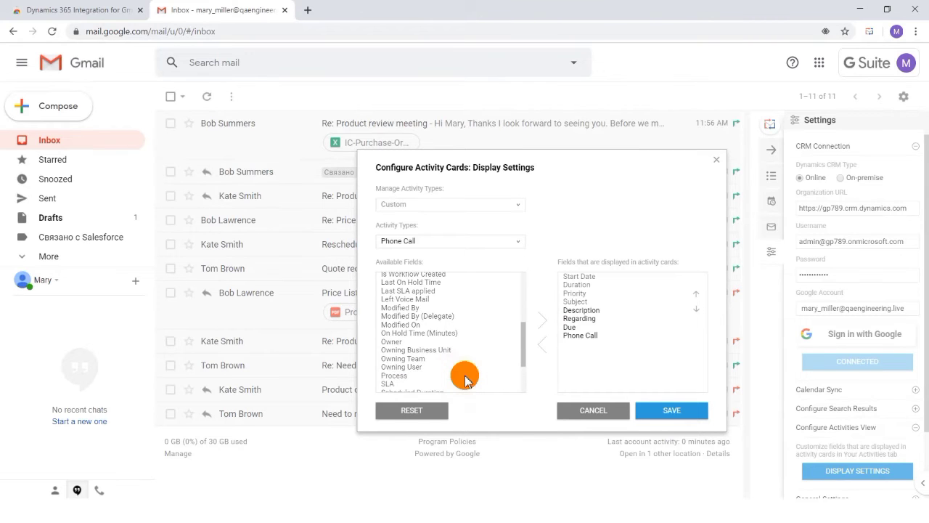
{"action": "scroll", "coordinate": [465, 380], "scroll_direction": "down", "scroll_amount": 2}
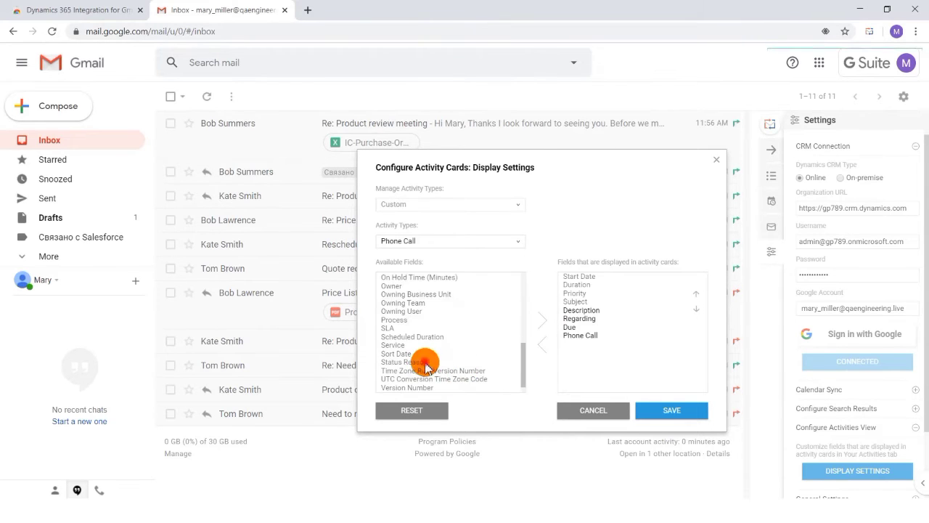
{"action": "double_click", "coordinate": [426, 366]}
{"action": "left_click", "coordinate": [543, 346]}
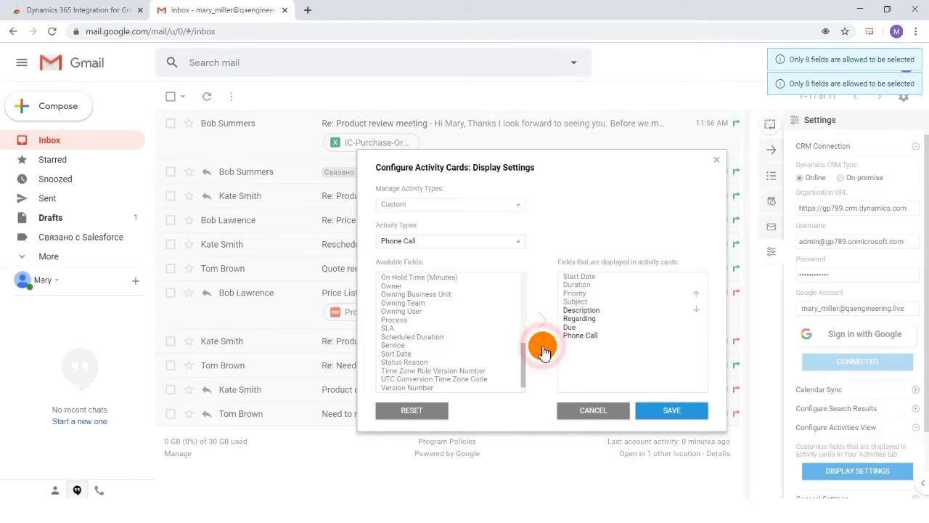
{"action": "double_click", "coordinate": [572, 336]}
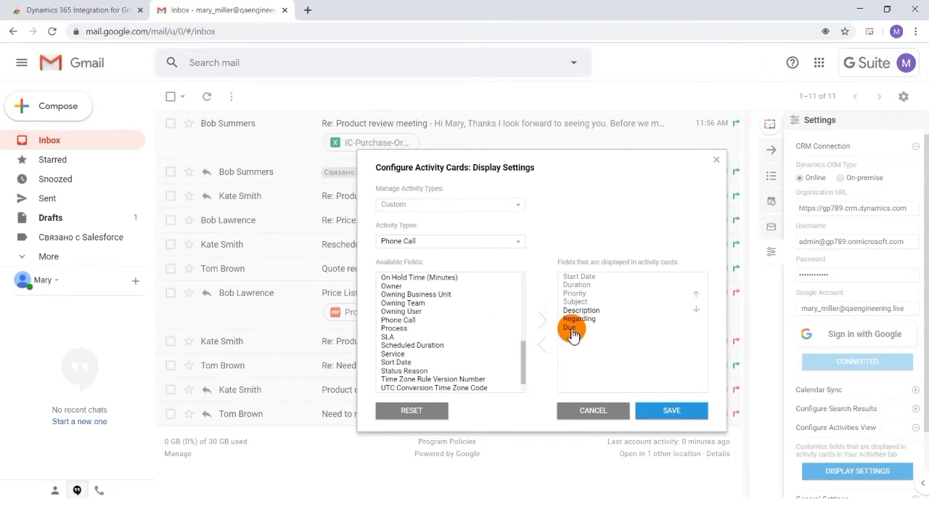
- Save and close the activity card display settings, and expand an activity card in Your Activities
{"action": "left_click", "coordinate": [669, 410]}
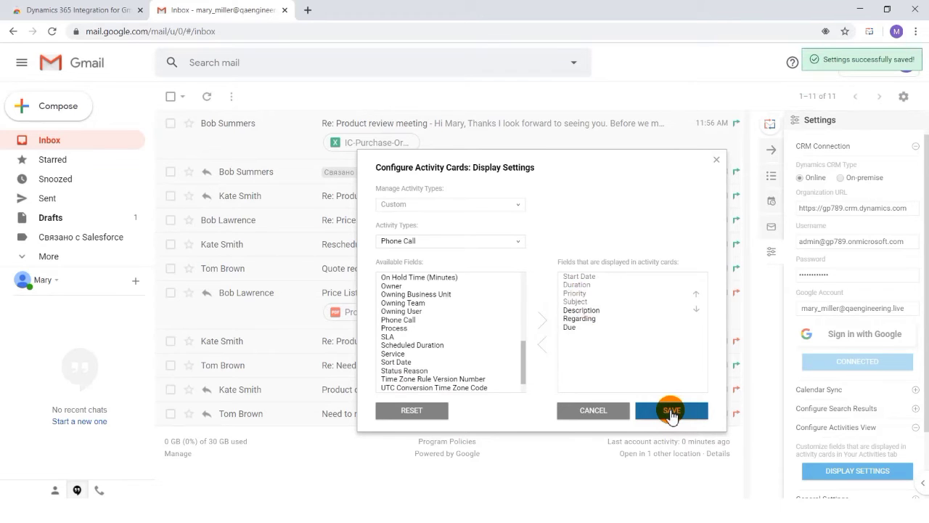
{"action": "left_click", "coordinate": [717, 159]}
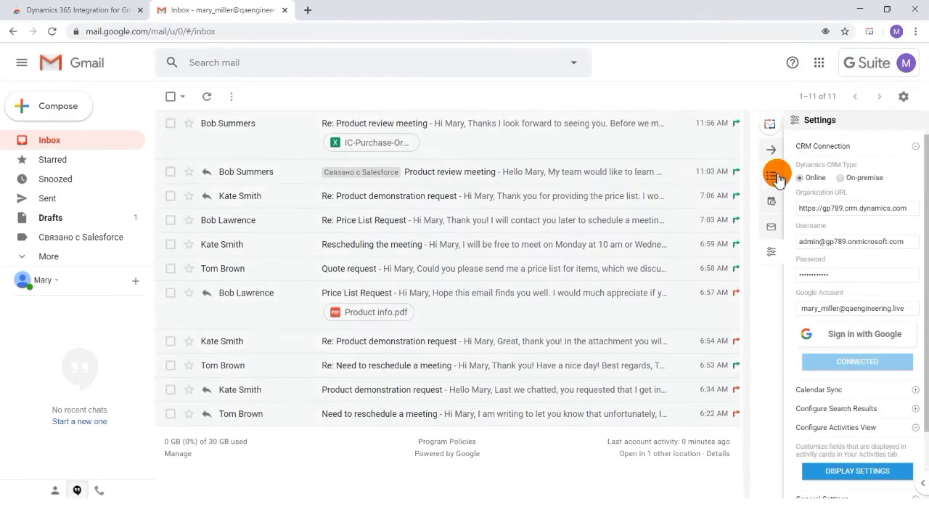
{"action": "left_click", "coordinate": [771, 175]}
{"action": "left_click", "coordinate": [854, 365]}
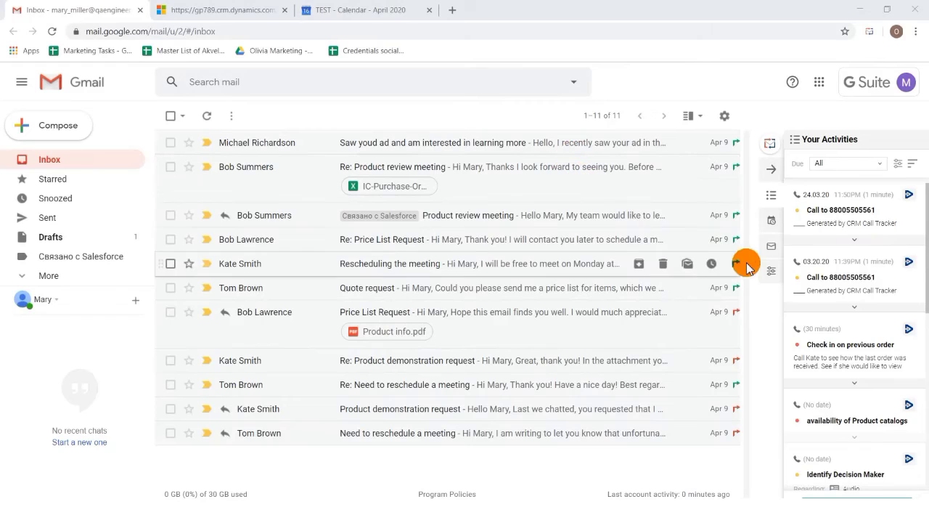
- Configure Calendar Sync for the Primary Google calendar with a sync interval of 15 minutes and a start time of 3 Months Ago
{"action": "left_click", "coordinate": [770, 270]}
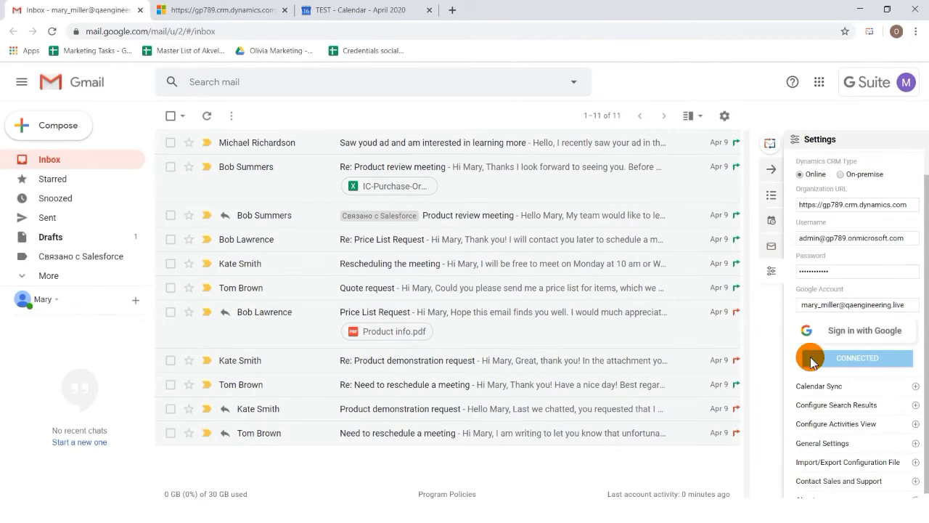
{"action": "left_click", "coordinate": [840, 387]}
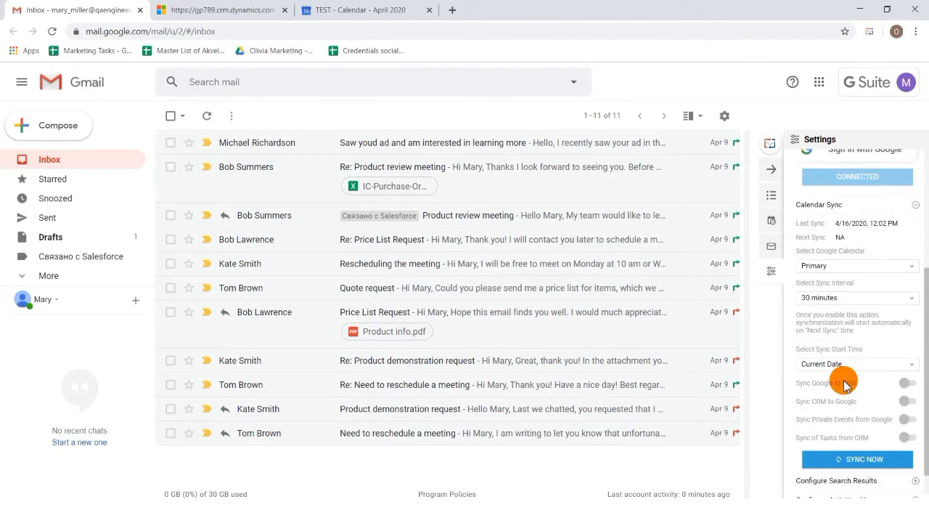
{"action": "left_click", "coordinate": [881, 274]}
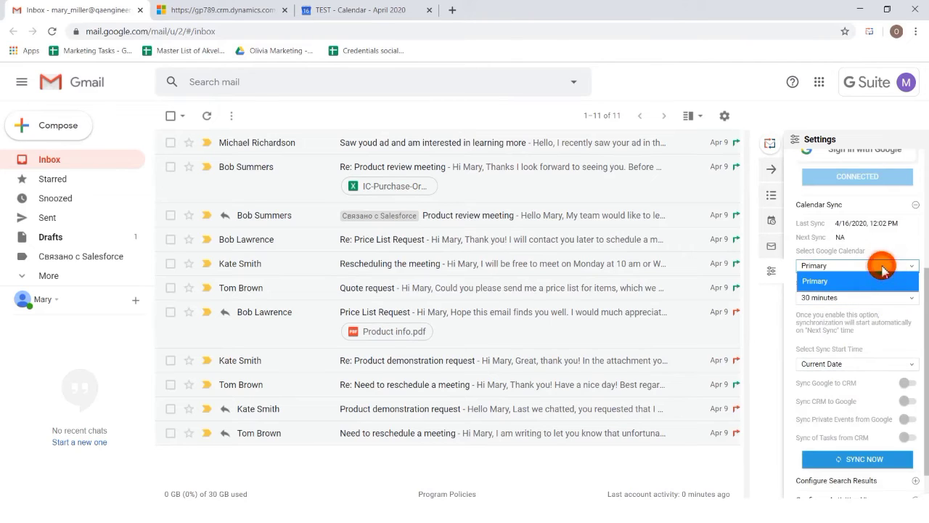
{"action": "left_click", "coordinate": [877, 282]}
{"action": "left_click", "coordinate": [864, 303]}
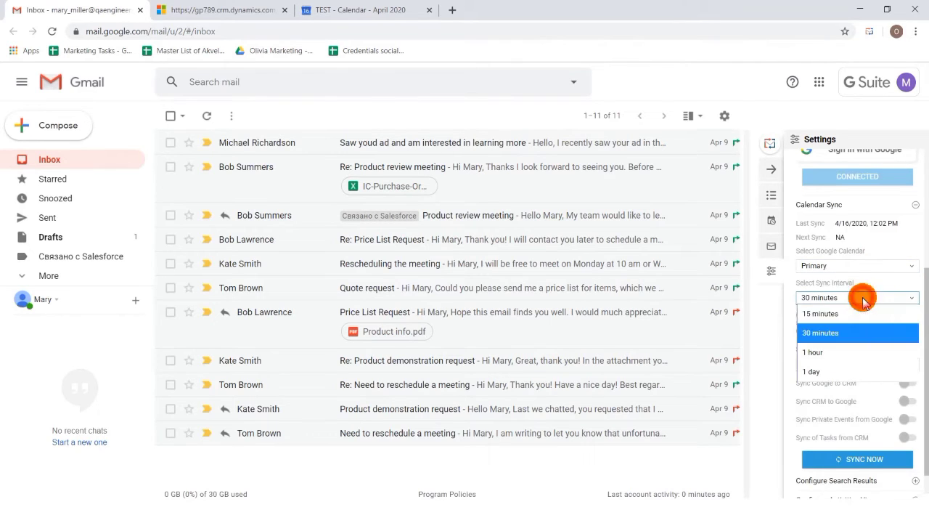
{"action": "left_click", "coordinate": [846, 318]}
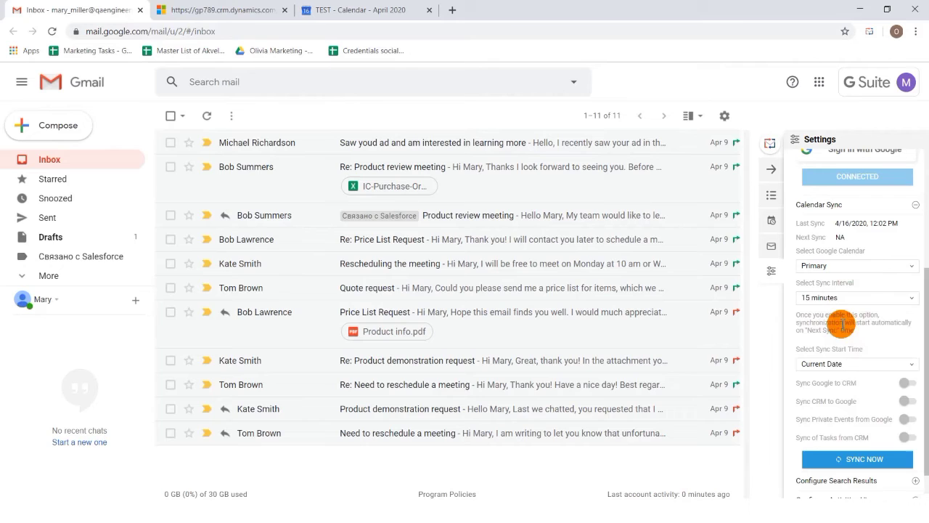
{"action": "left_click", "coordinate": [844, 365]}
{"action": "left_click", "coordinate": [845, 436]}
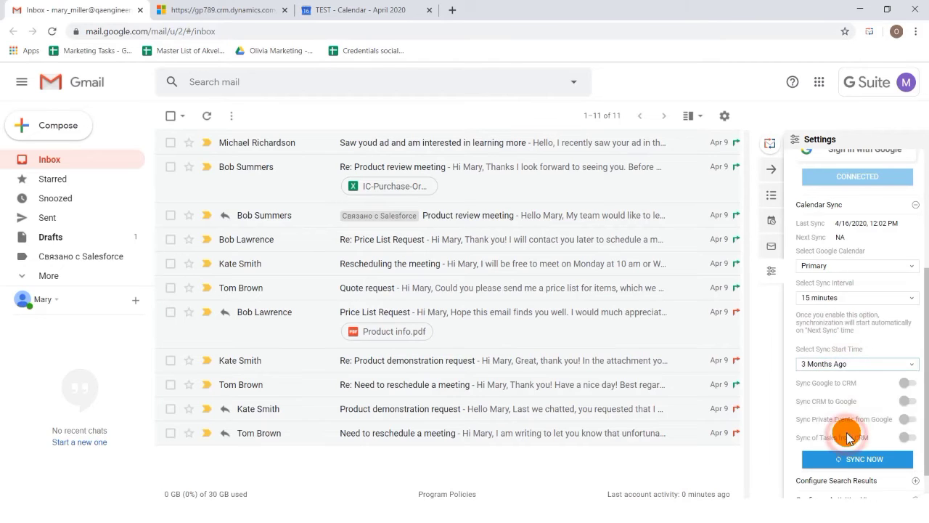
- Enable Sync Google to CRM and Sync CRM to Google, and run the calendar synchronization immediately
{"action": "left_click", "coordinate": [906, 384]}
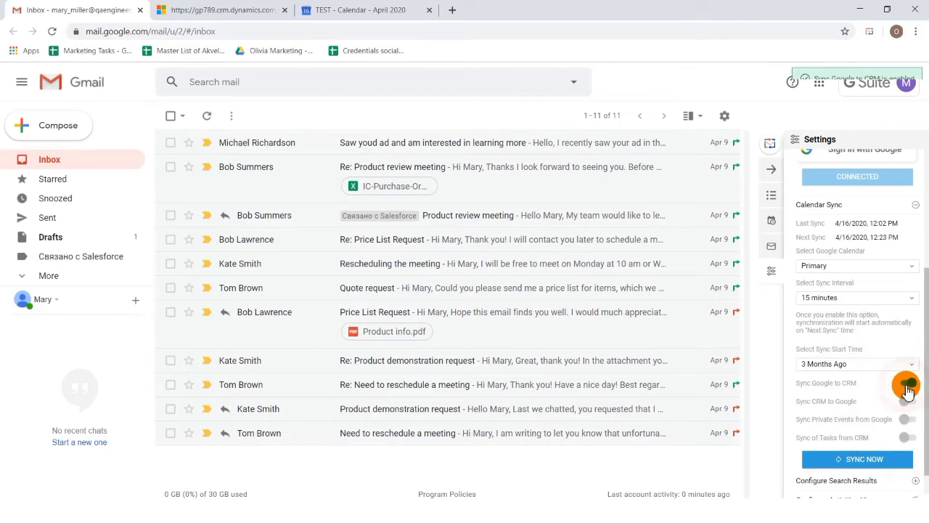
{"action": "left_click", "coordinate": [907, 401]}
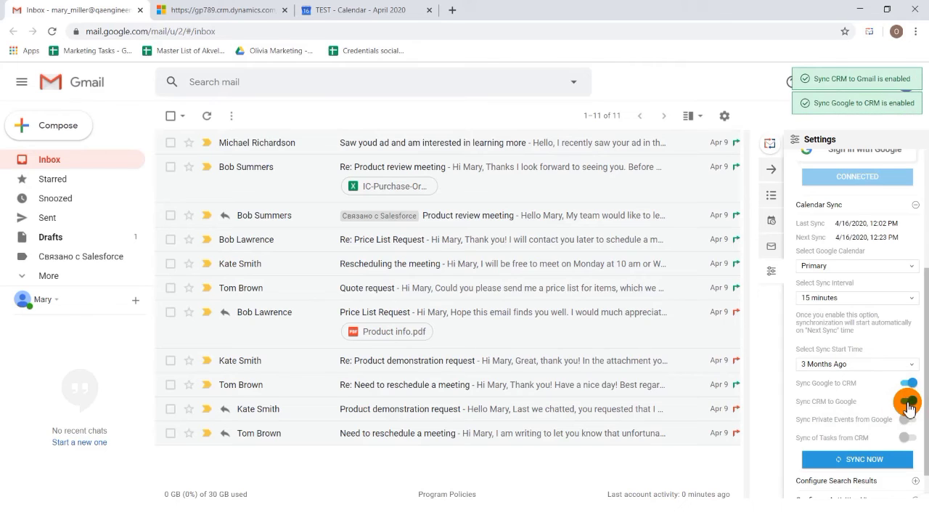
{"action": "left_click", "coordinate": [852, 464]}
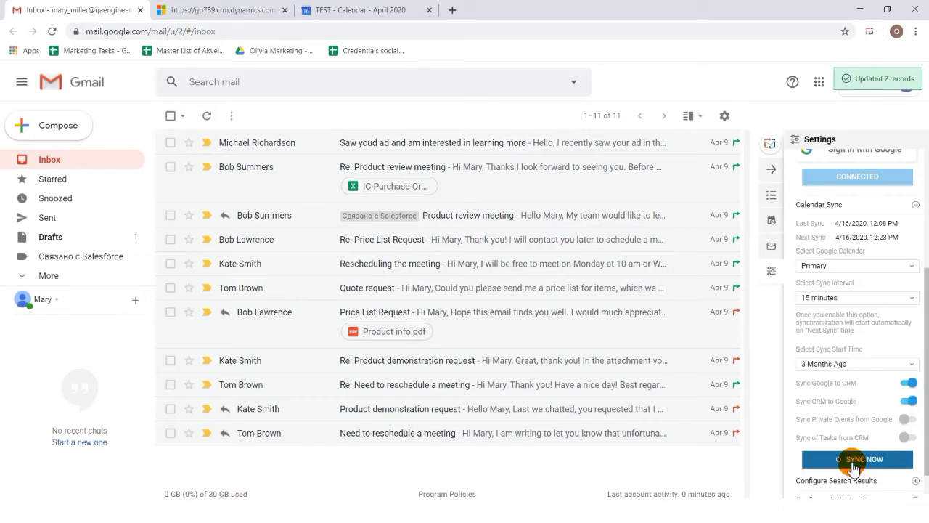
- Start a new Appointment with Tom's Solutions as required and regarding, the subject "Product Demonstration" and the location "Tom's Office"
{"action": "left_click", "coordinate": [772, 197]}
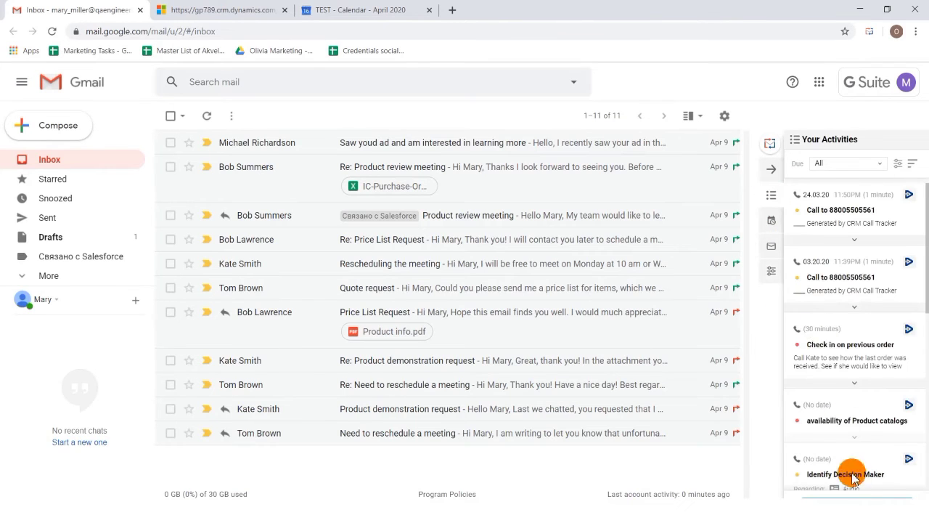
{"action": "left_click", "coordinate": [864, 500]}
{"action": "left_click", "coordinate": [835, 418]}
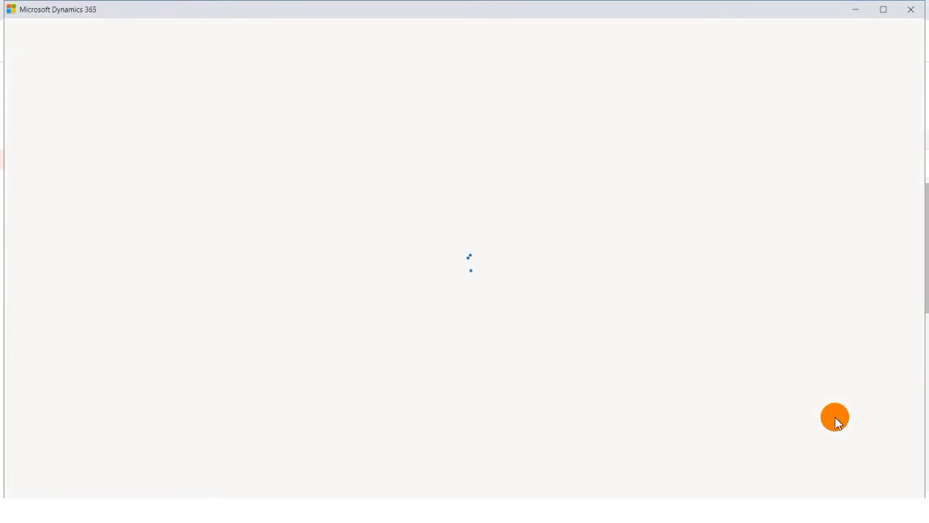
{"action": "left_click", "coordinate": [371, 213]}
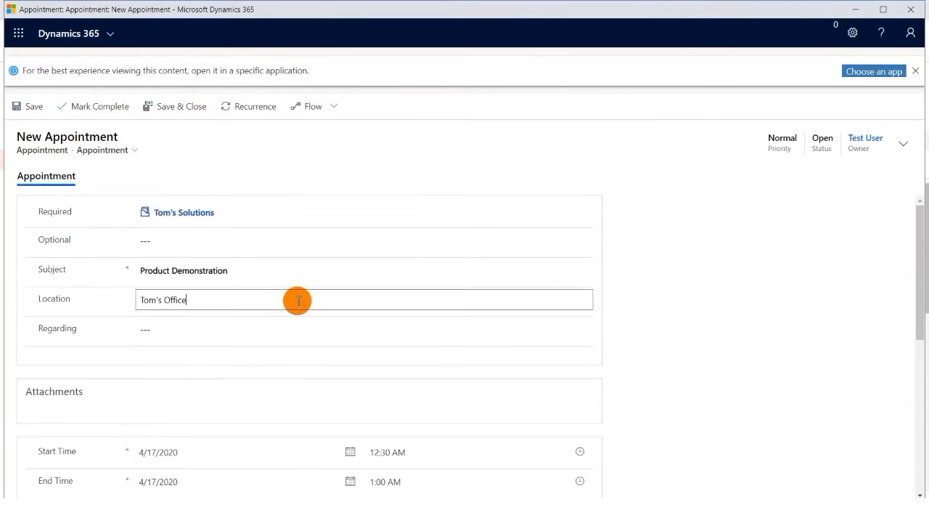
{"action": "left_click", "coordinate": [290, 329]}
{"action": "left_click", "coordinate": [283, 392]}
- Set the appointment to April 17, 2020 from 2:00 PM to 2:30 PM, save it and minimise its window
{"action": "scroll", "coordinate": [636, 378], "scroll_direction": "down", "scroll_amount": 2}
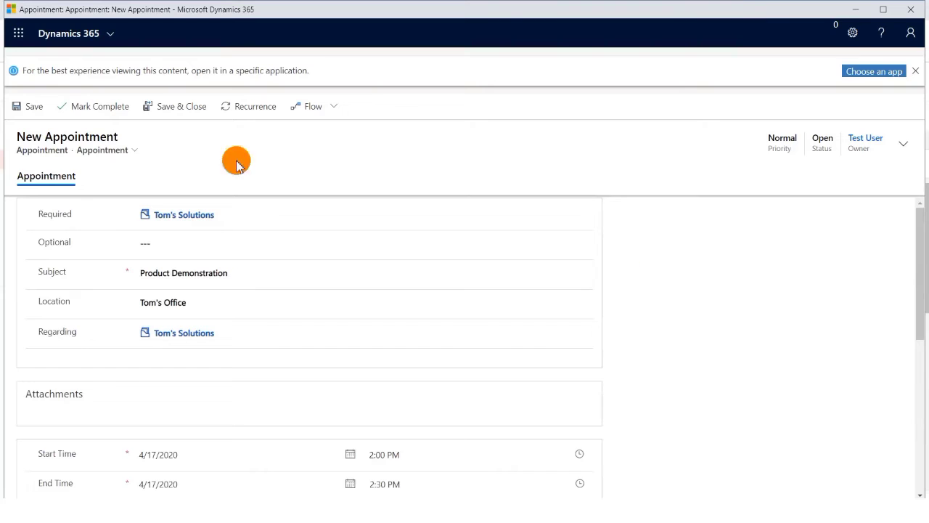
{"action": "left_click", "coordinate": [33, 107]}
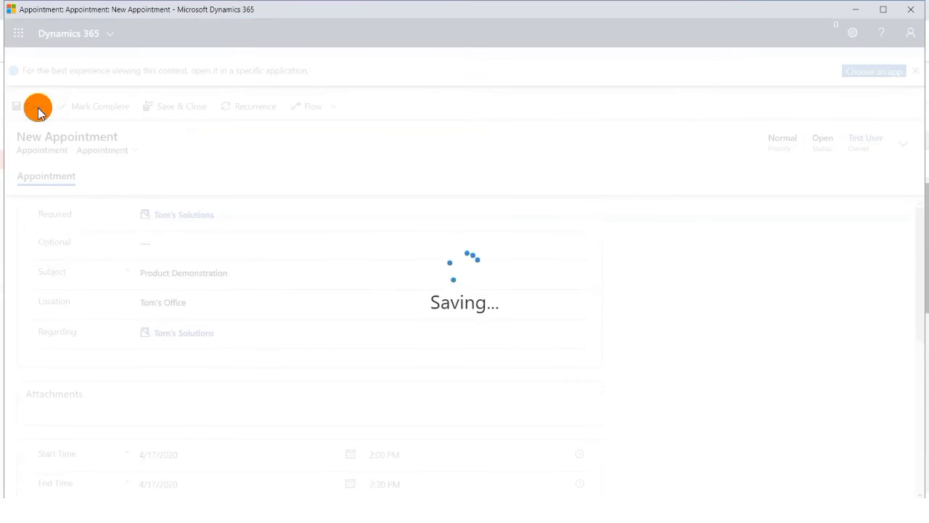
{"action": "left_click", "coordinate": [856, 10]}
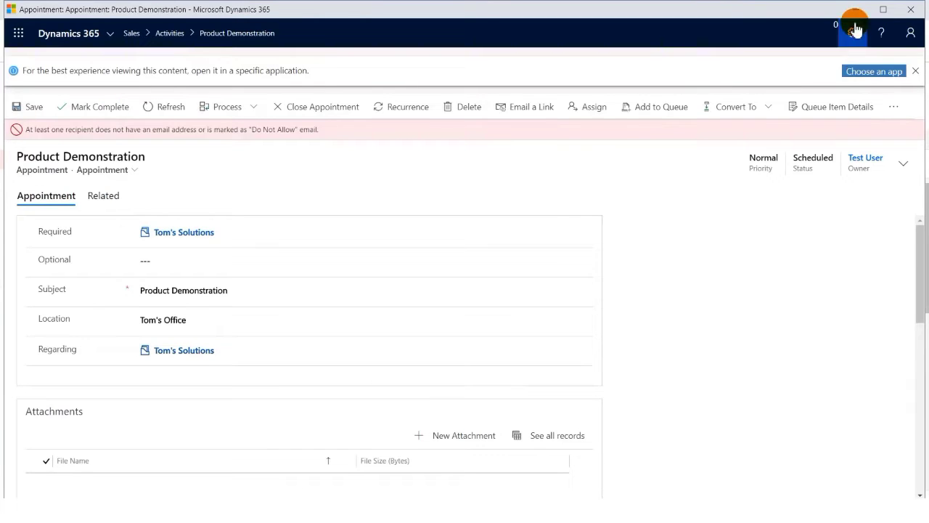
- In Google Calendar, save an April 20, 2020 event titled "Follow up with" the contact's first name, described as a call to follow up on the previous meeting
{"action": "left_click", "coordinate": [316, 11]}
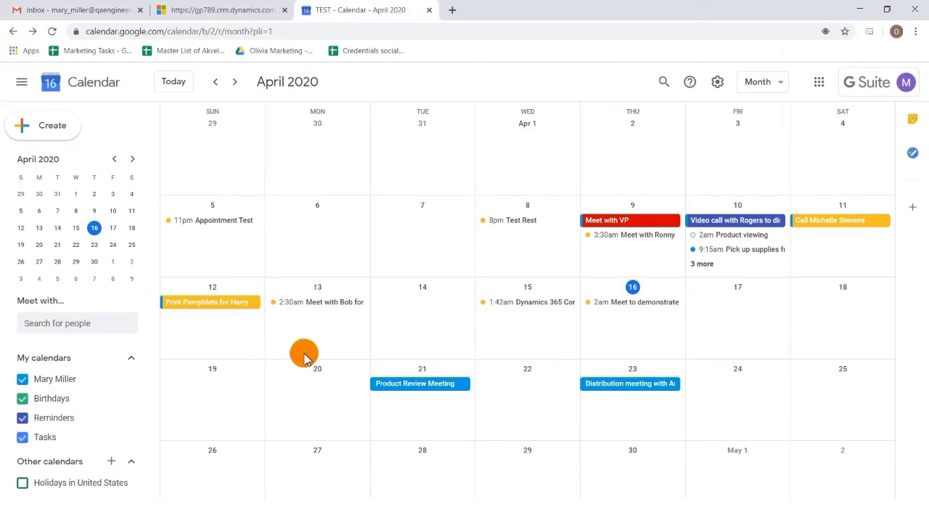
{"action": "left_click", "coordinate": [293, 389]}
{"action": "type", "text": "Follow up with Tom"}
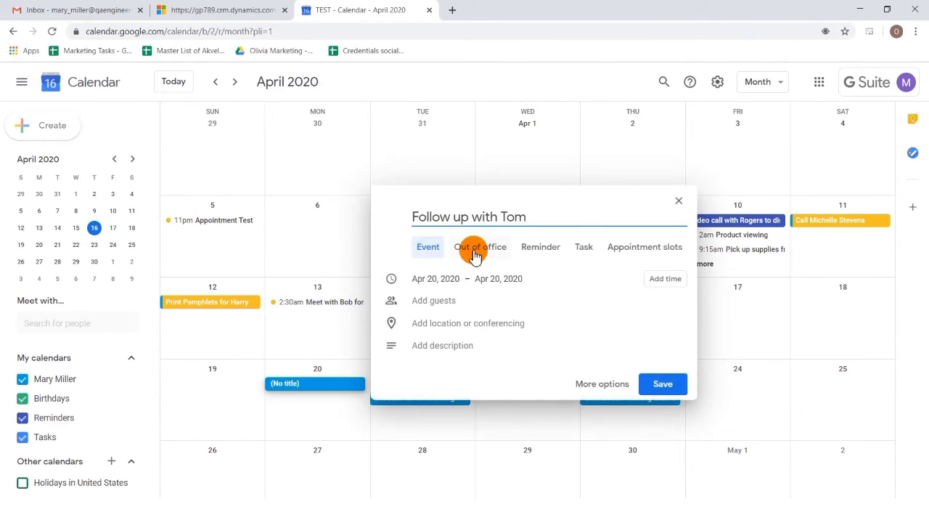
{"action": "left_click", "coordinate": [471, 346]}
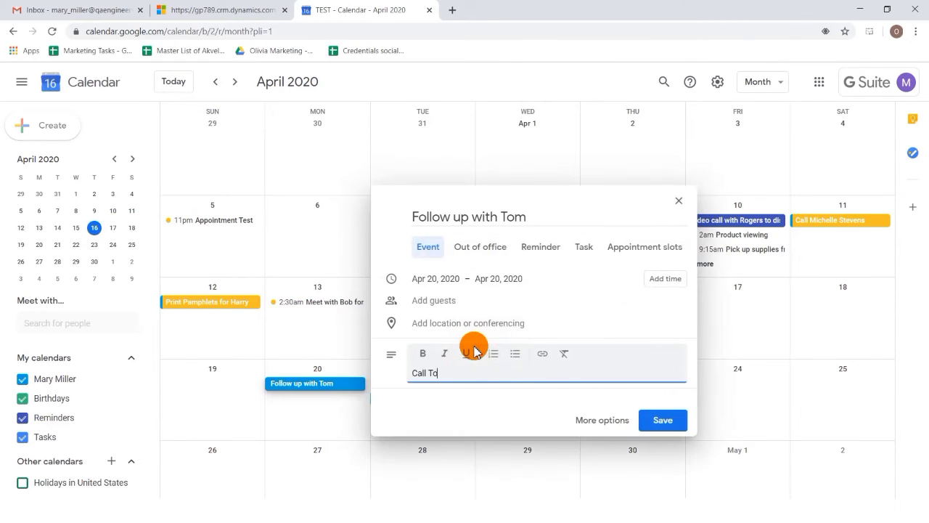
{"action": "left_click", "coordinate": [663, 421]}
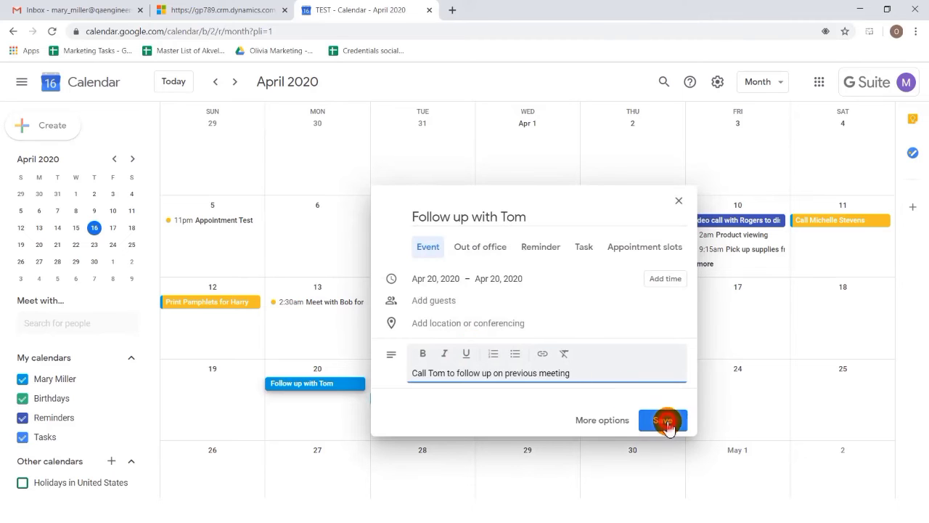
- Return to the Gmail inbox and run the CRM calendar synchronization immediately from the sidebar's Calendar Sync settings
{"action": "key", "text": "ctrl+1"}
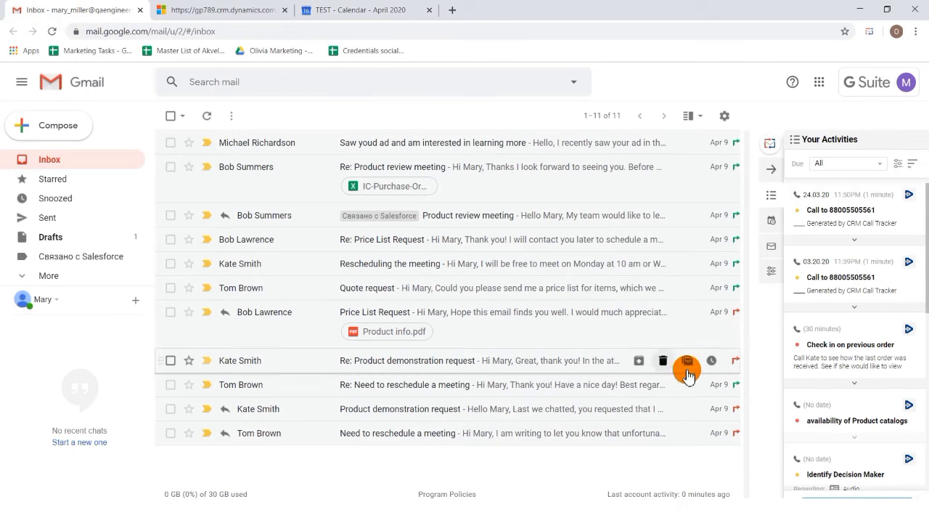
{"action": "left_click", "coordinate": [773, 280]}
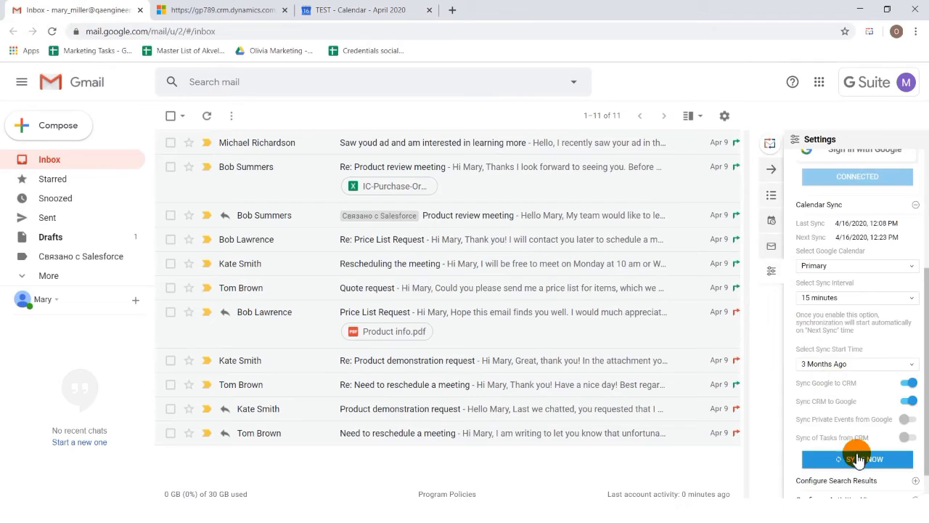
{"action": "left_click", "coordinate": [857, 457]}
- Reload the Dynamics 365 calendar and Google Calendar pages to check the synchronized appointments in both
{"action": "left_click", "coordinate": [234, 9]}
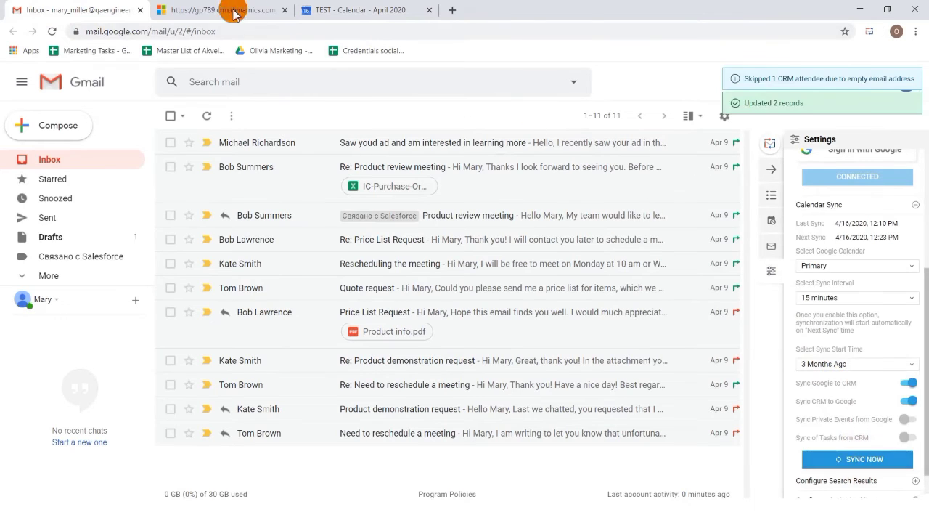
{"action": "left_click", "coordinate": [53, 32]}
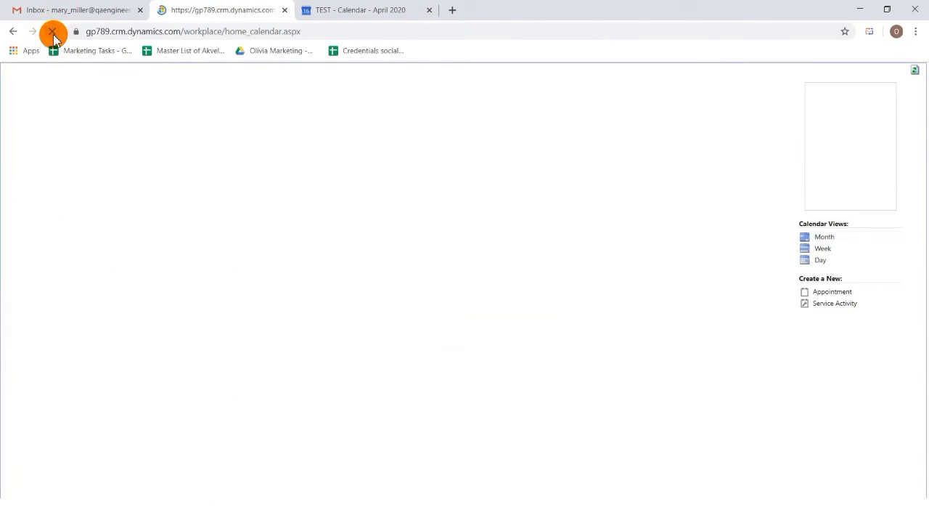
{"action": "left_click", "coordinate": [363, 9]}
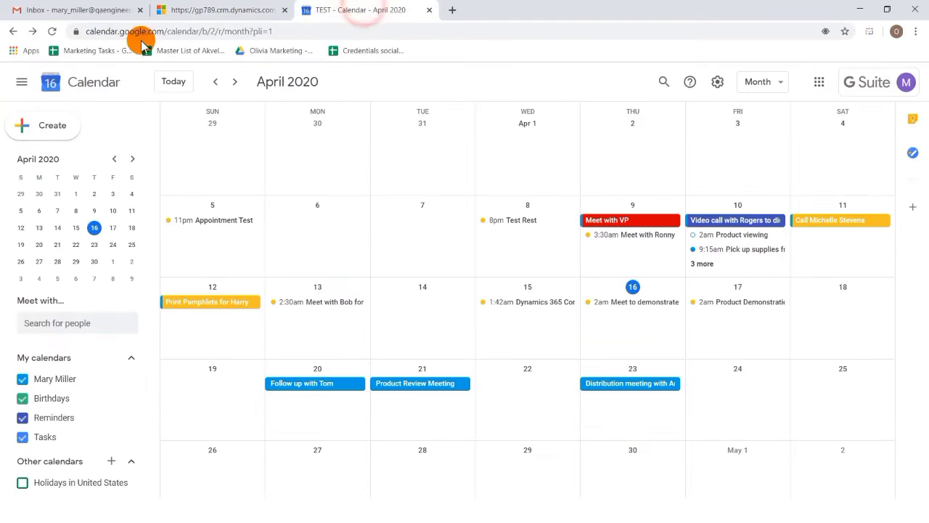
{"action": "left_click", "coordinate": [49, 34]}
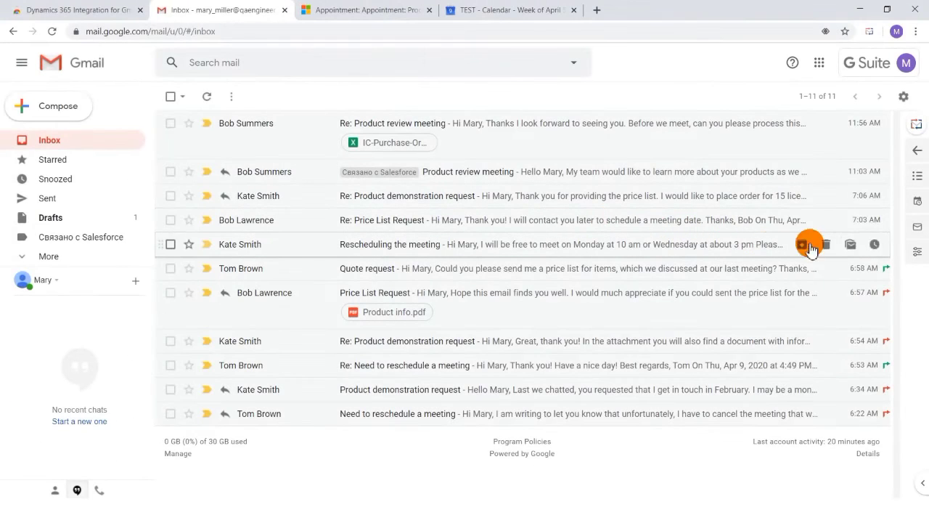
- Show the Google Calendar appointments in the Gmail sidebar and track the 4/9/2020 3:30 AM meeting in CRM
{"action": "left_click", "coordinate": [910, 202]}
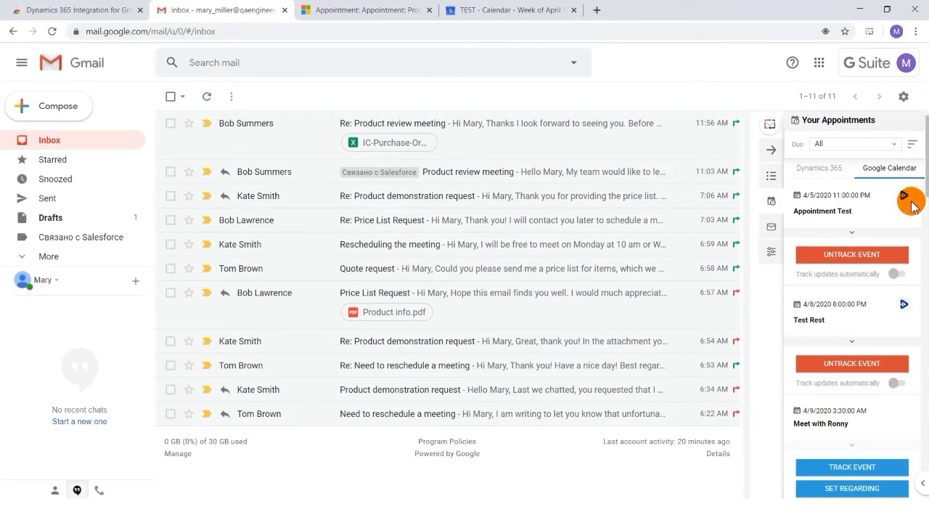
{"action": "scroll", "coordinate": [881, 312], "scroll_direction": "down", "scroll_amount": 3}
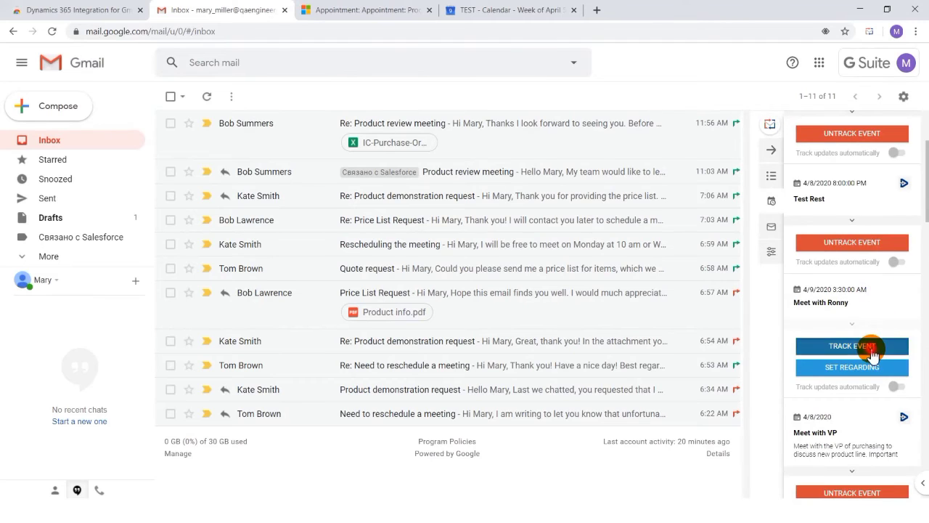
{"action": "left_click", "coordinate": [872, 348]}
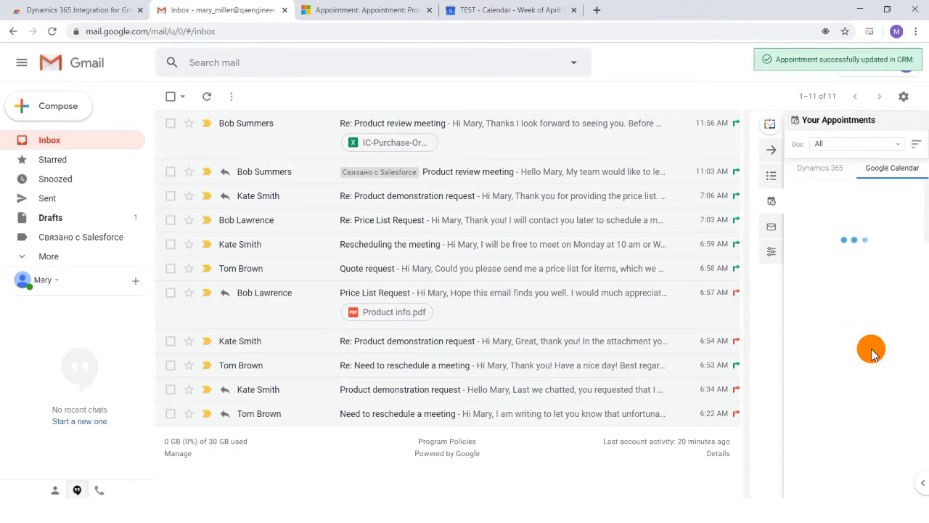
- Set the event "Pick up supplies from Fran's Store" regarding the Alpine Ski House account, found by searching Account records for "alpine"
{"action": "scroll", "coordinate": [872, 353], "scroll_direction": "down", "scroll_amount": 5}
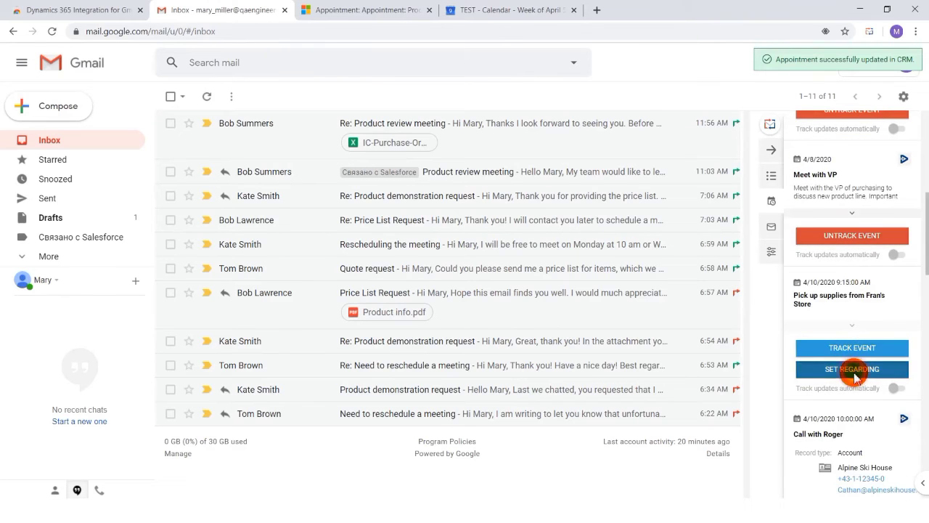
{"action": "left_click", "coordinate": [854, 370]}
{"action": "left_click", "coordinate": [863, 245]}
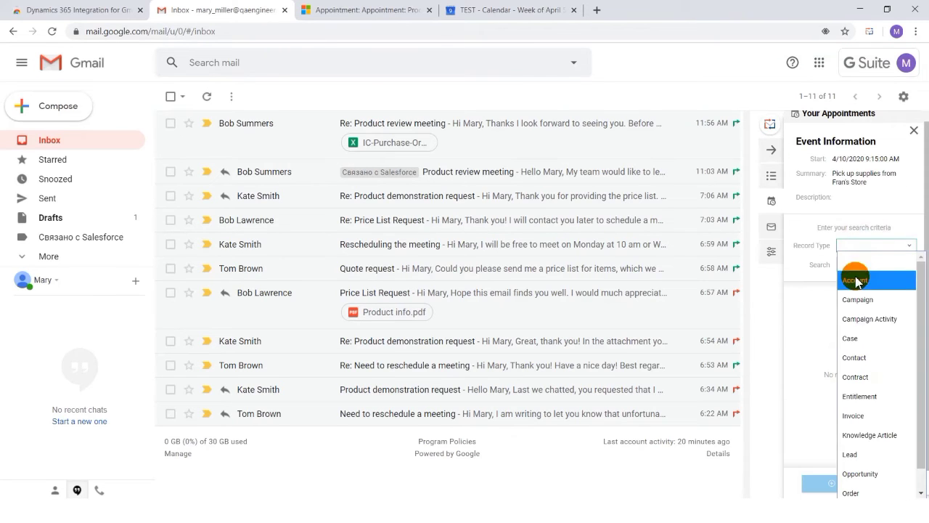
{"action": "left_click", "coordinate": [857, 280]}
{"action": "left_click", "coordinate": [861, 264]}
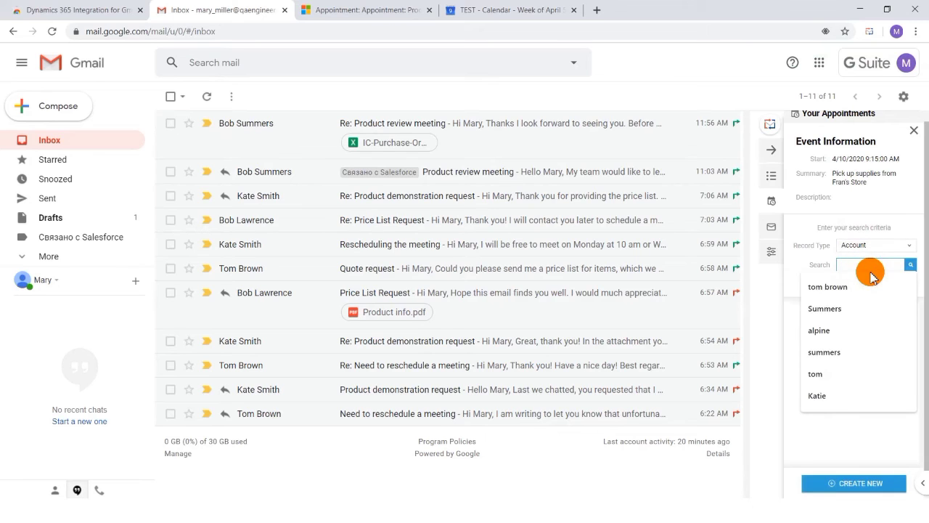
{"action": "left_click", "coordinate": [861, 330]}
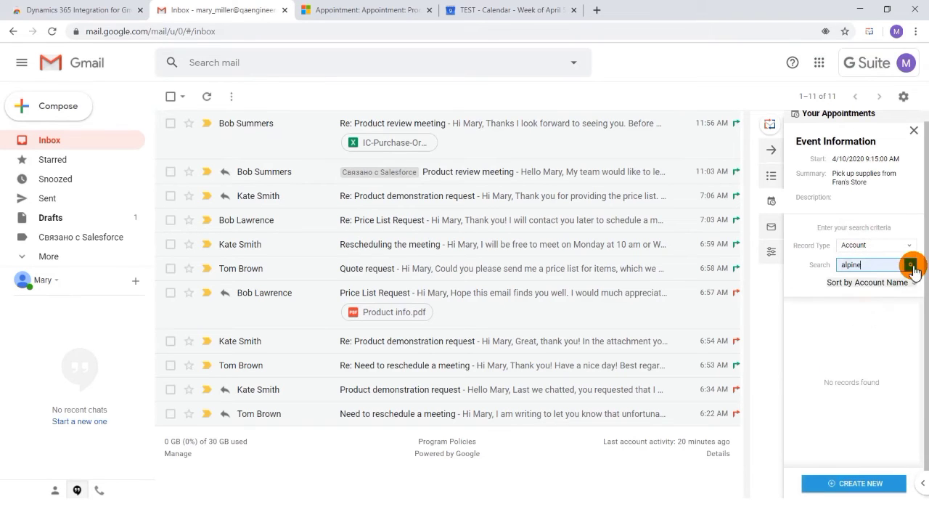
{"action": "left_click", "coordinate": [910, 265]}
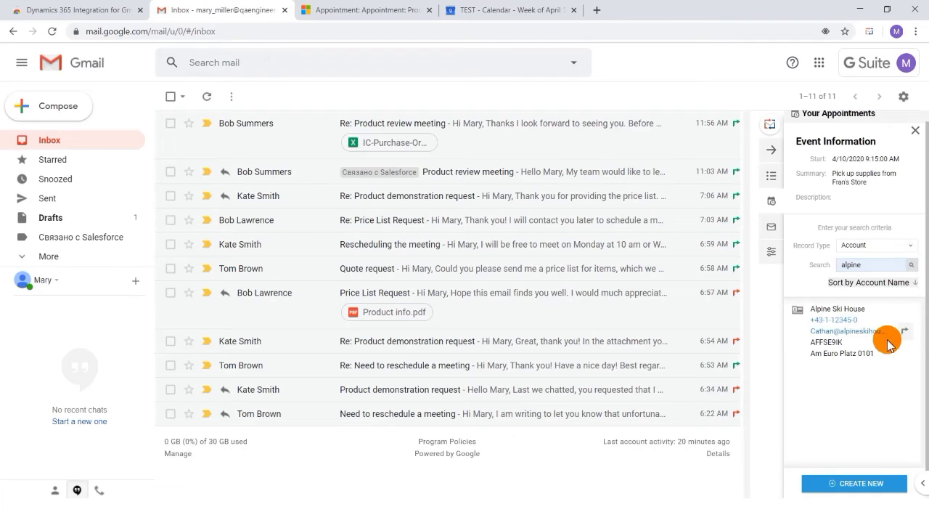
{"action": "left_click", "coordinate": [903, 334]}
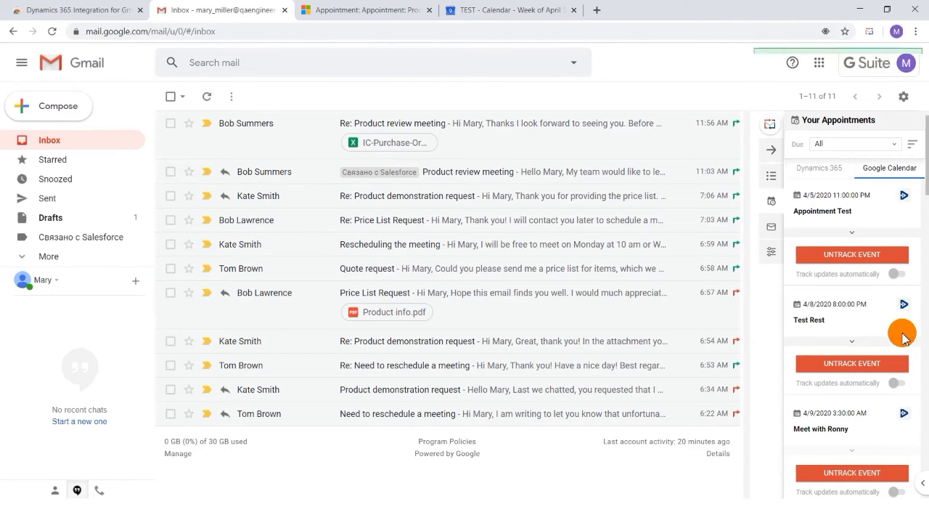
- Turn on Track updates automatically for the tracked "Pick up supplies from Fran's Store" event
{"action": "scroll", "coordinate": [903, 336], "scroll_direction": "down", "scroll_amount": 3}
{"action": "scroll", "coordinate": [902, 335], "scroll_direction": "down", "scroll_amount": 2}
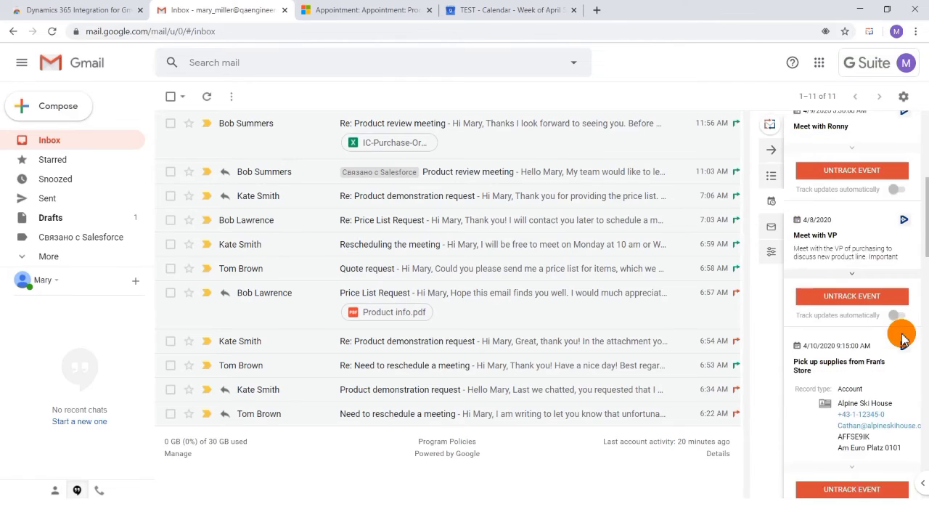
{"action": "left_click", "coordinate": [892, 449]}
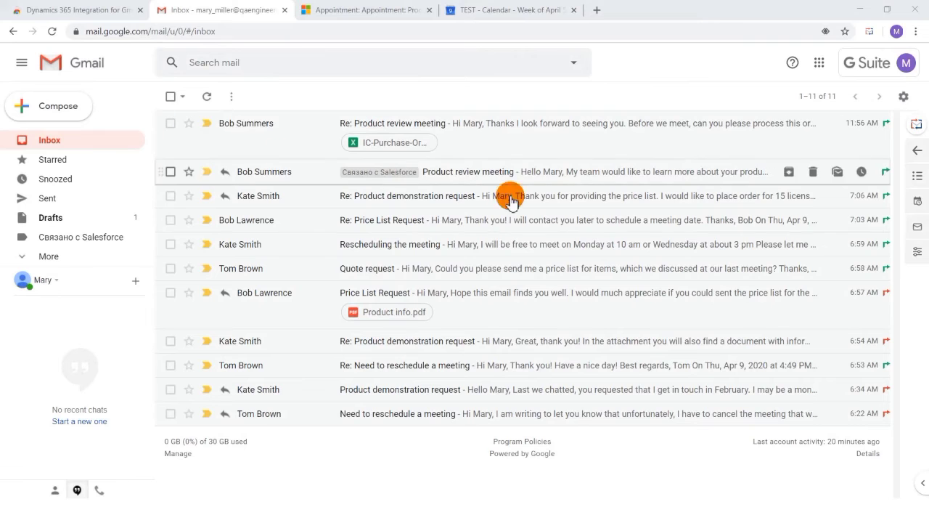
- Enable Sync Google to CRM, Sync CRM to Google and Sync of Tasks from CRM in the Calendar Sync settings
{"action": "left_click", "coordinate": [917, 252]}
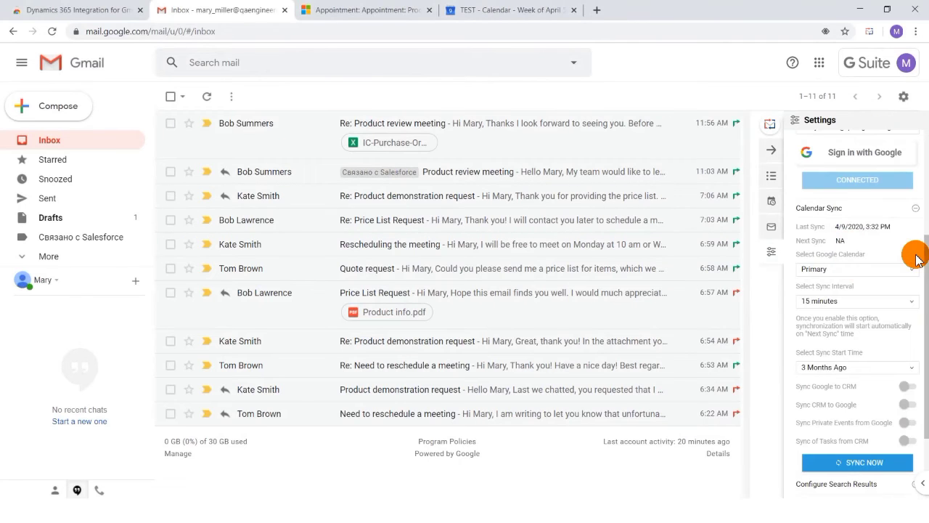
{"action": "left_click", "coordinate": [907, 386]}
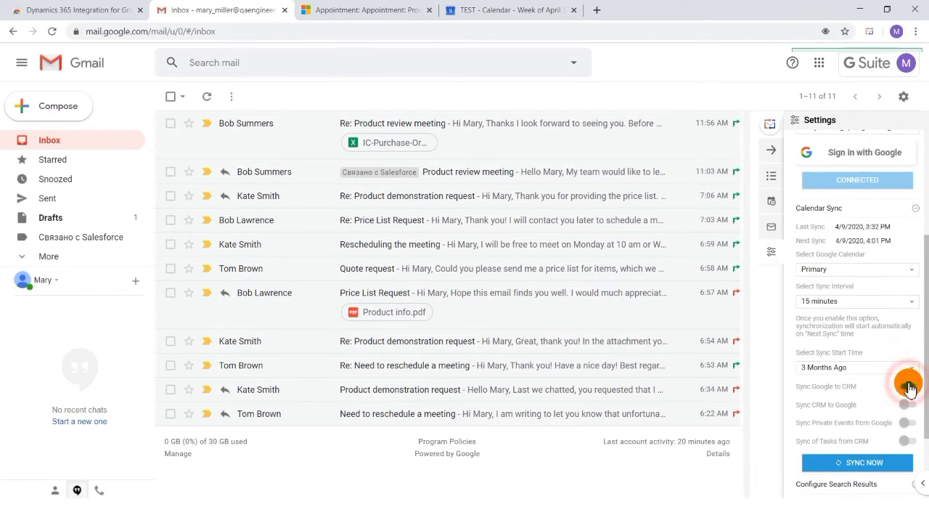
{"action": "left_click", "coordinate": [907, 404]}
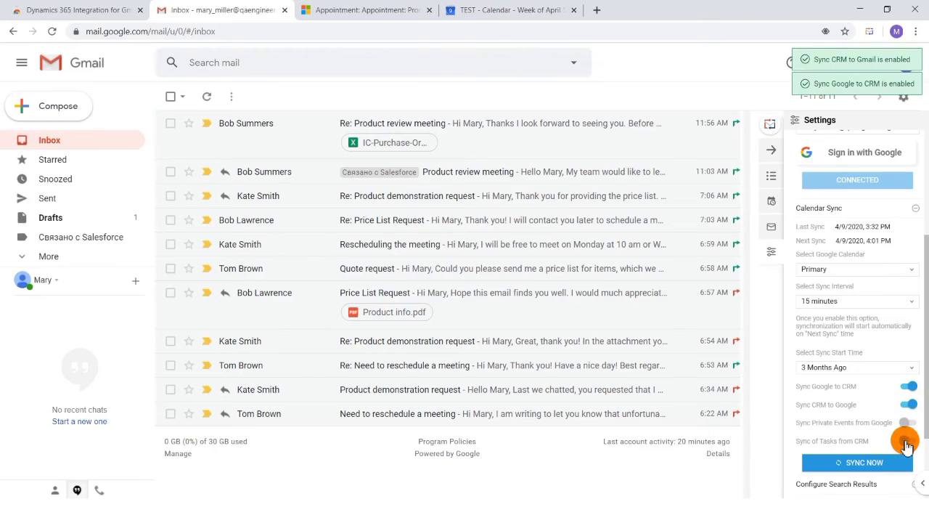
{"action": "left_click", "coordinate": [906, 442]}
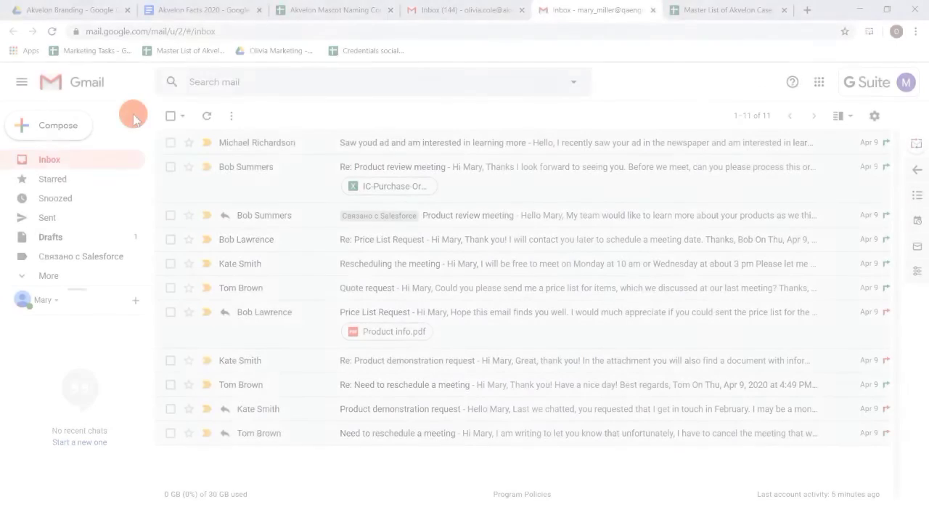
- Expand the Calendar Sync settings and enable Sync Private Events from Google
{"action": "left_click", "coordinate": [912, 279]}
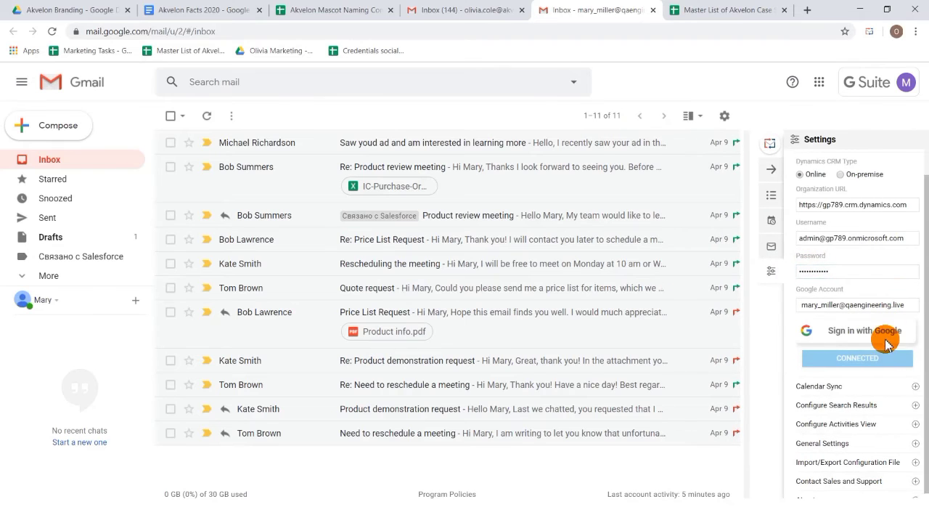
{"action": "left_click", "coordinate": [884, 388]}
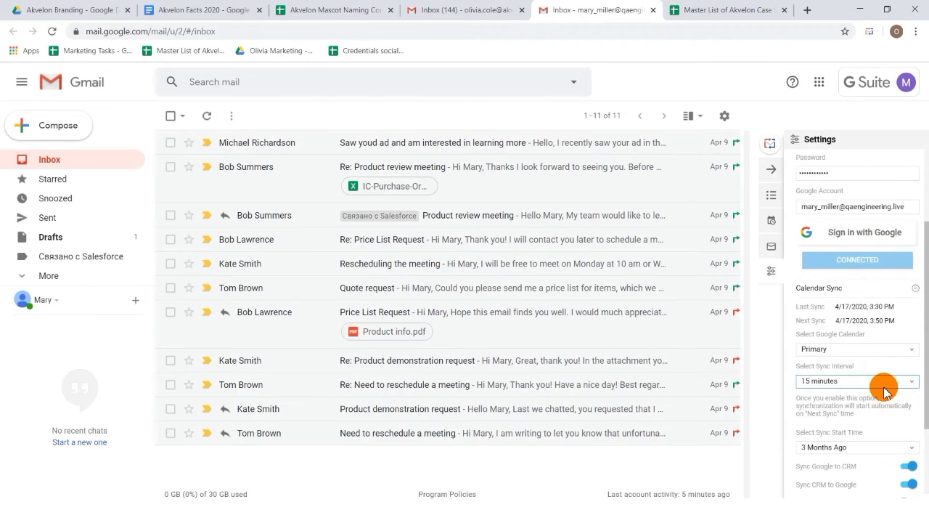
{"action": "scroll", "coordinate": [884, 391], "scroll_direction": "down", "scroll_amount": 3}
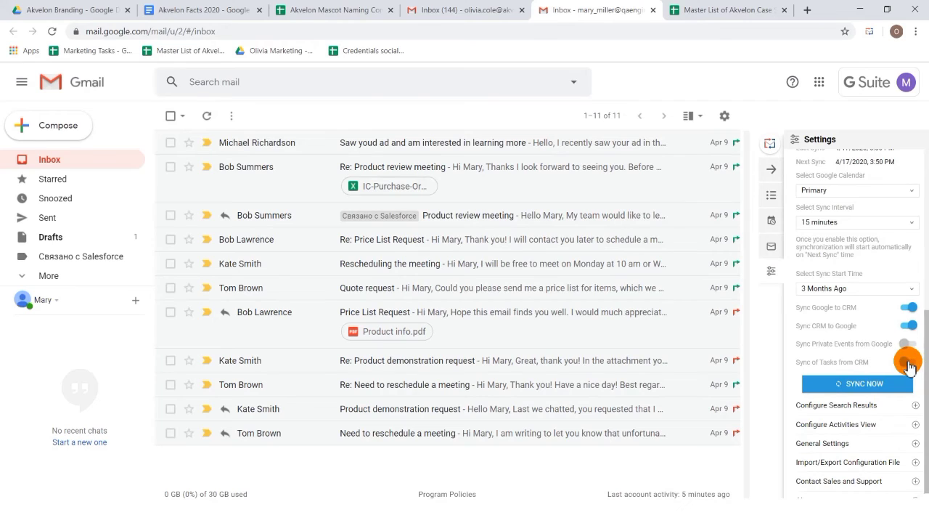
{"action": "left_click", "coordinate": [907, 346]}
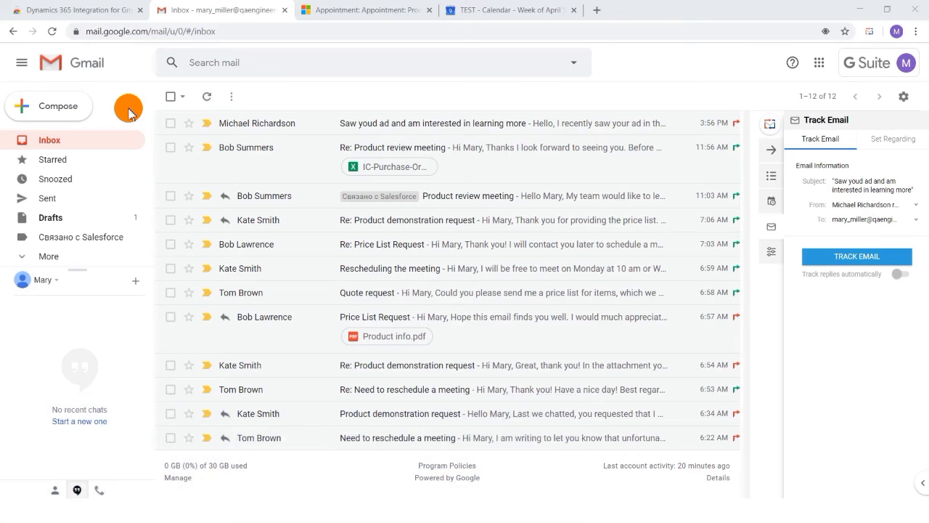
- Expand General Settings in the CRM sidebar and enable Sync Email Contacts to CRM
{"action": "left_click", "coordinate": [770, 250]}
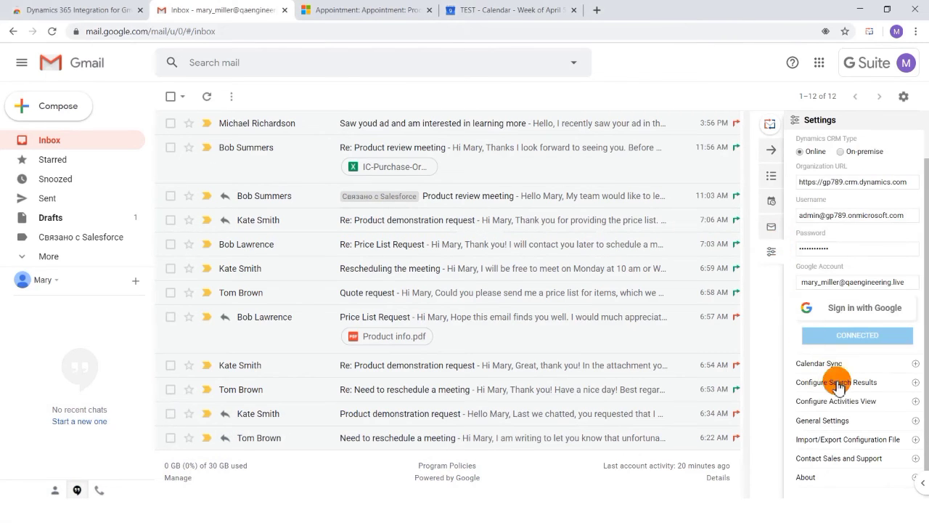
{"action": "left_click", "coordinate": [847, 421]}
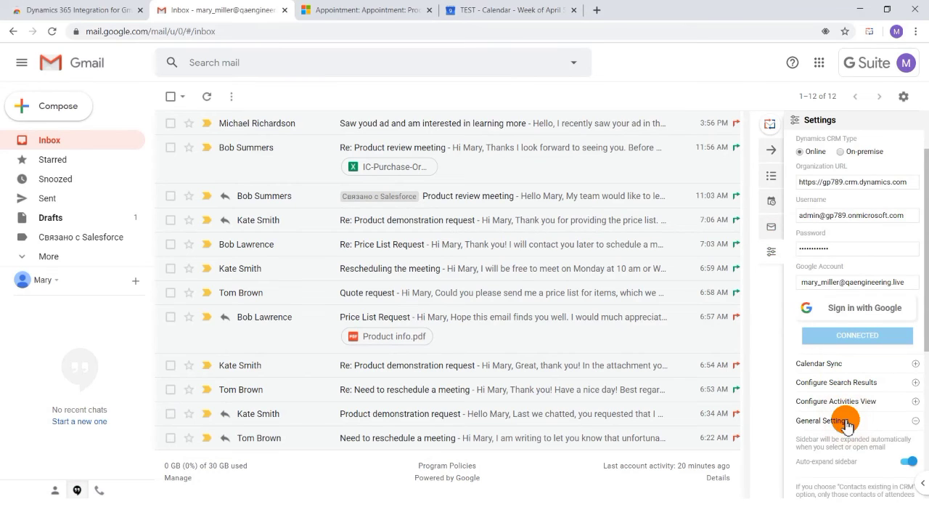
{"action": "scroll", "coordinate": [846, 421], "scroll_direction": "down", "scroll_amount": 3}
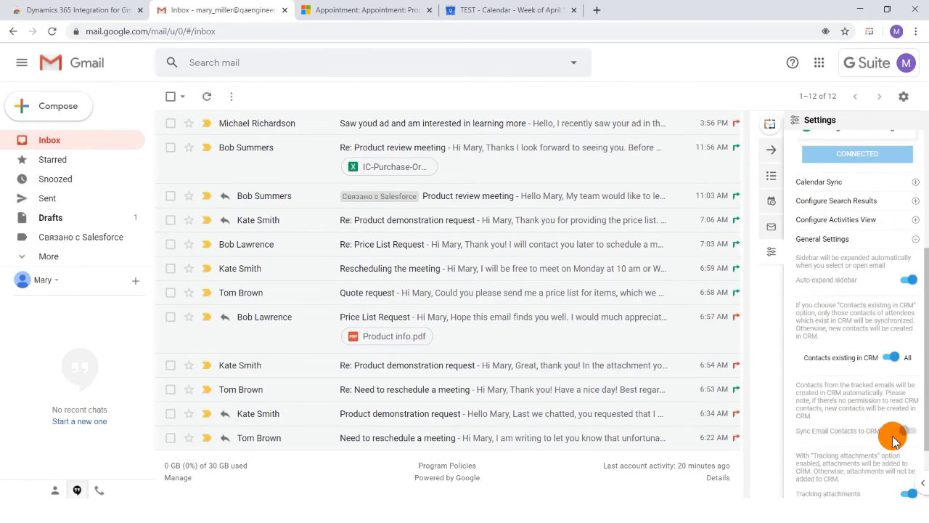
{"action": "left_click", "coordinate": [904, 433]}
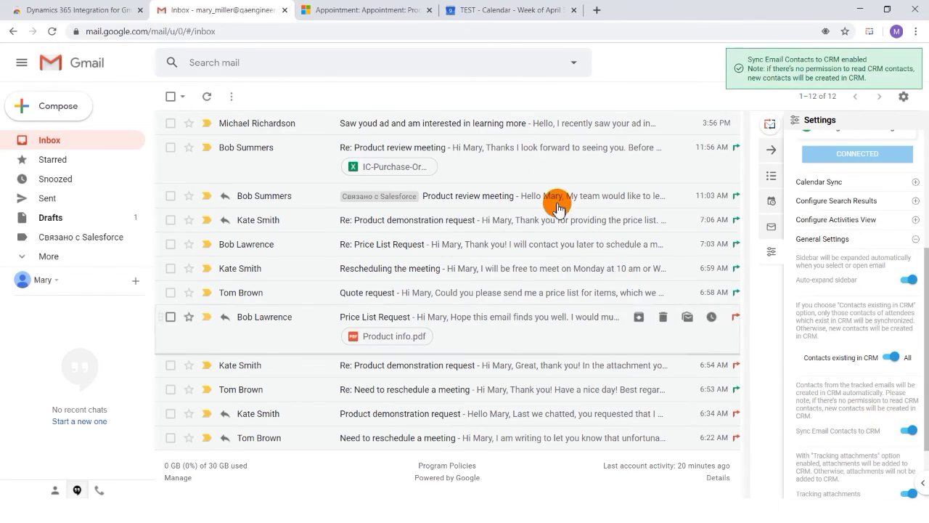
- Track the email "Saw youd ad and am interested in learning more" in CRM
{"action": "left_click", "coordinate": [544, 125]}
{"action": "left_click", "coordinate": [769, 224]}
{"action": "left_click", "coordinate": [836, 249]}
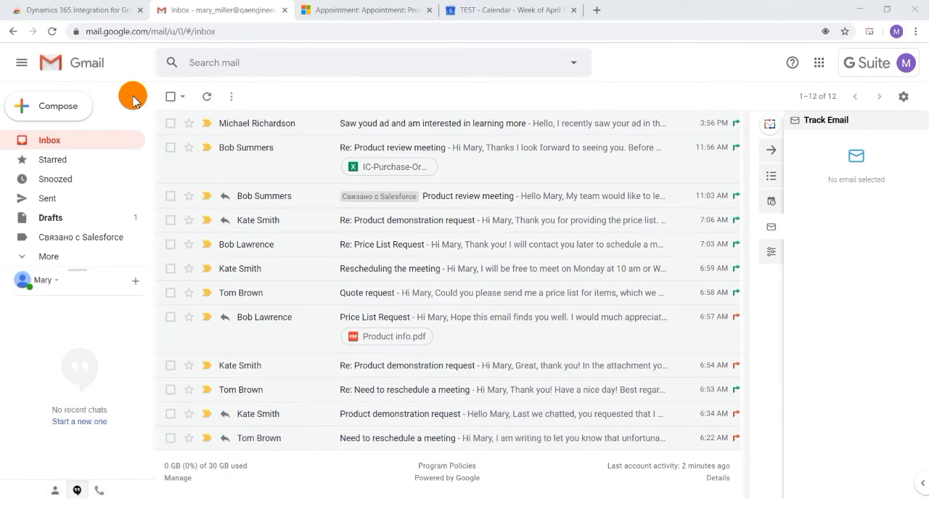
- Disable Auto-expand sidebar in the CRM sidebar's General Settings and reload the Gmail page
{"action": "left_click", "coordinate": [770, 254]}
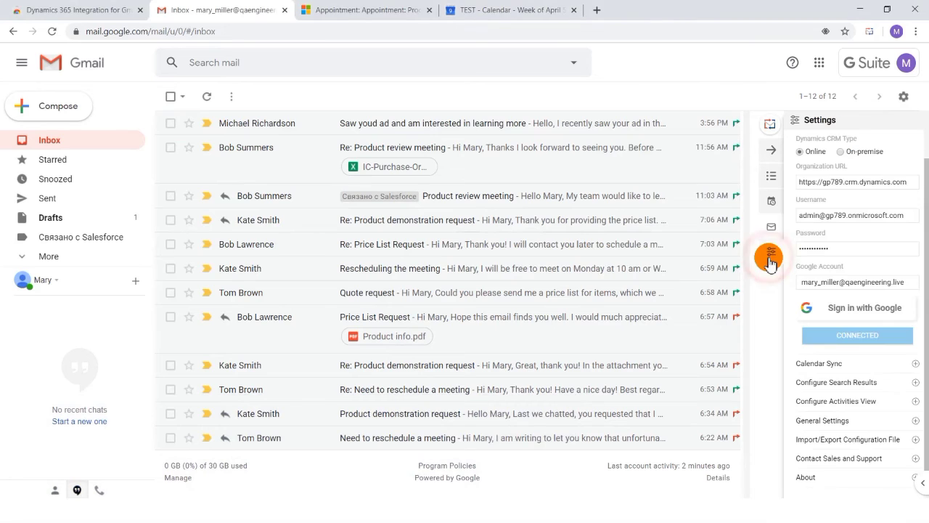
{"action": "left_click", "coordinate": [835, 415]}
{"action": "scroll", "coordinate": [836, 414], "scroll_direction": "down", "scroll_amount": 2}
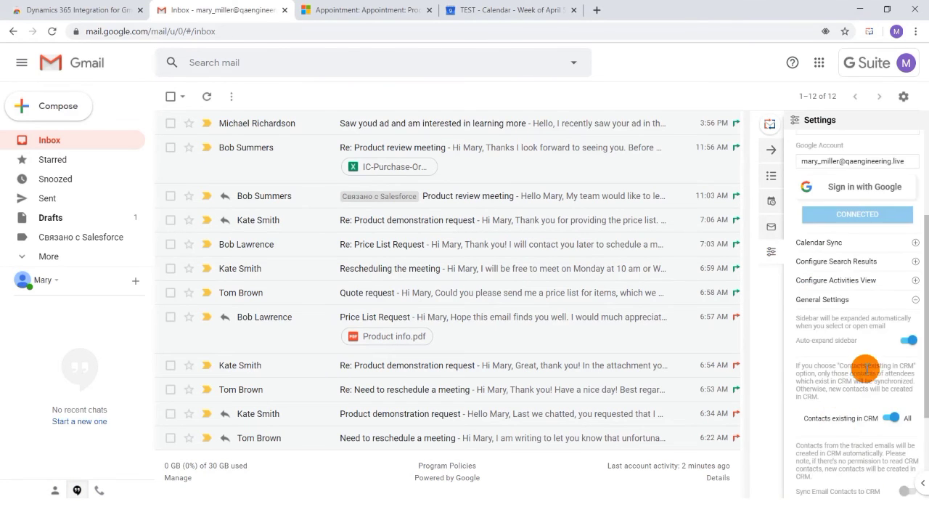
{"action": "left_click", "coordinate": [909, 340]}
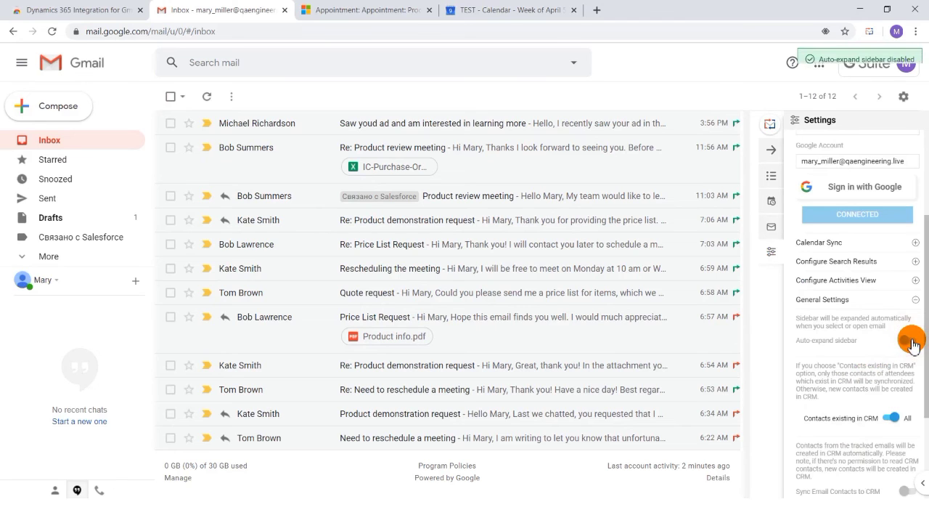
{"action": "left_click", "coordinate": [52, 32]}
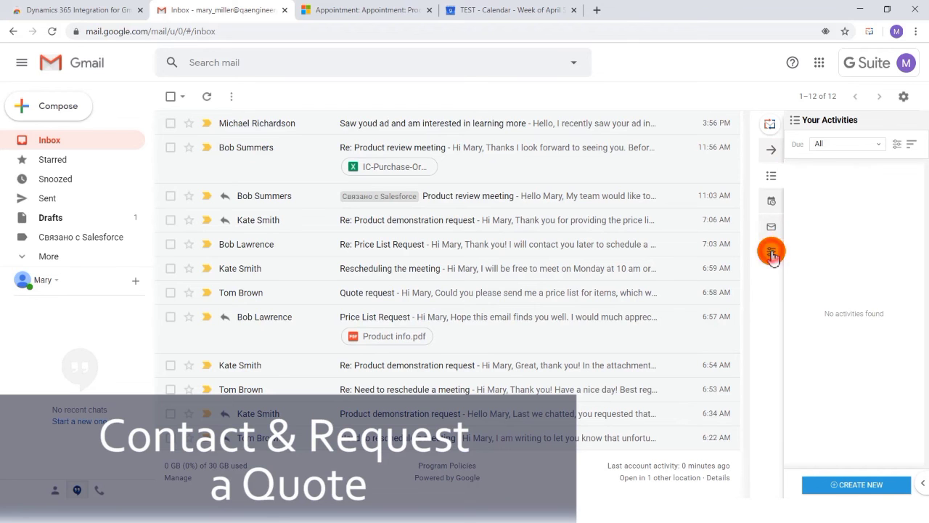
- Under Contact Sales and Support in the CRM settings, view the Request a Quote form and the Contact Support form without submitting either
{"action": "left_click", "coordinate": [772, 251]}
{"action": "scroll", "coordinate": [849, 421], "scroll_direction": "down", "scroll_amount": 1}
{"action": "left_click", "coordinate": [859, 457]}
{"action": "scroll", "coordinate": [859, 462], "scroll_direction": "down", "scroll_amount": 2}
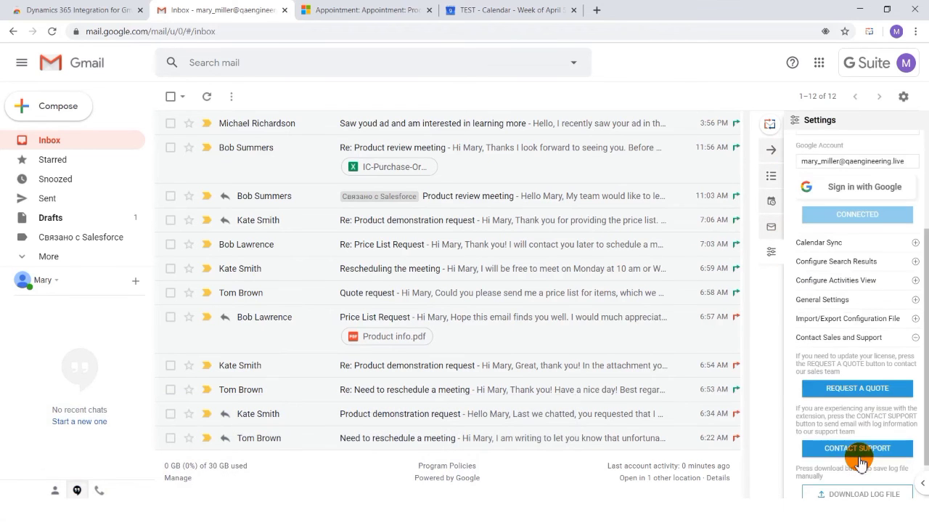
{"action": "left_click", "coordinate": [847, 387]}
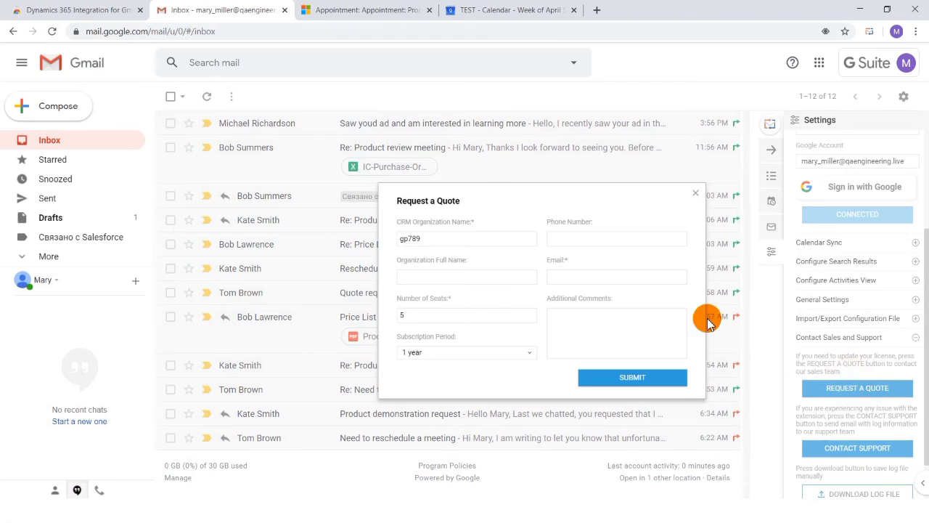
{"action": "left_click", "coordinate": [695, 193]}
{"action": "left_click", "coordinate": [864, 447]}
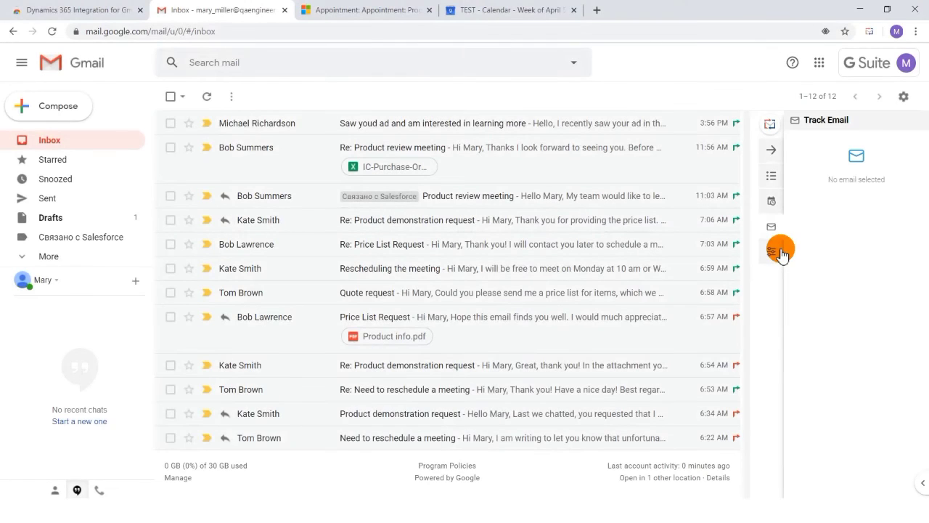
- Expand the About section of the CRM settings to view the user manual, list of changes and license information
{"action": "left_click", "coordinate": [771, 251]}
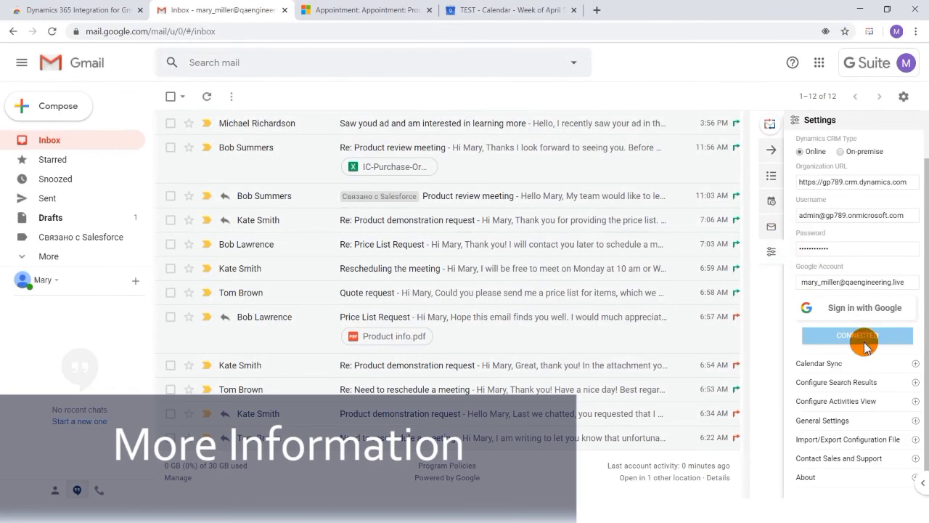
{"action": "left_click", "coordinate": [869, 475]}
{"action": "scroll", "coordinate": [870, 473], "scroll_direction": "down", "scroll_amount": 2}
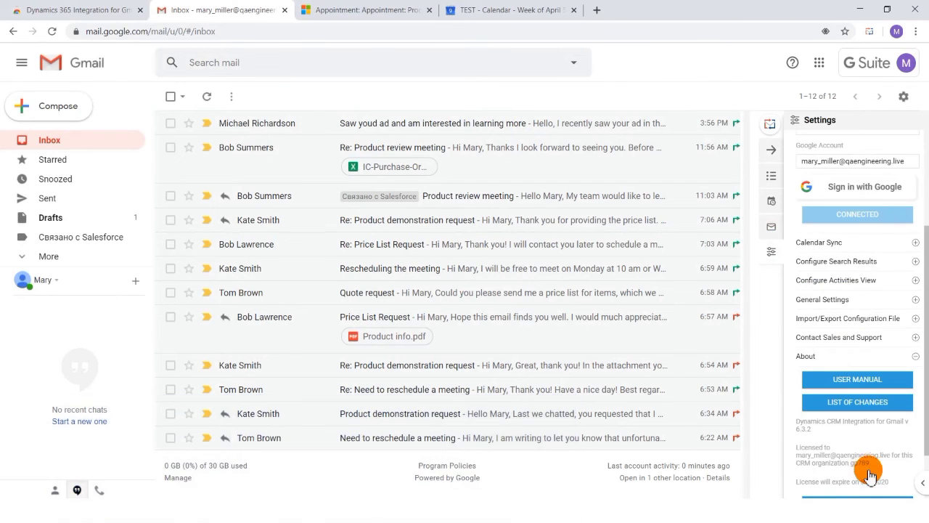